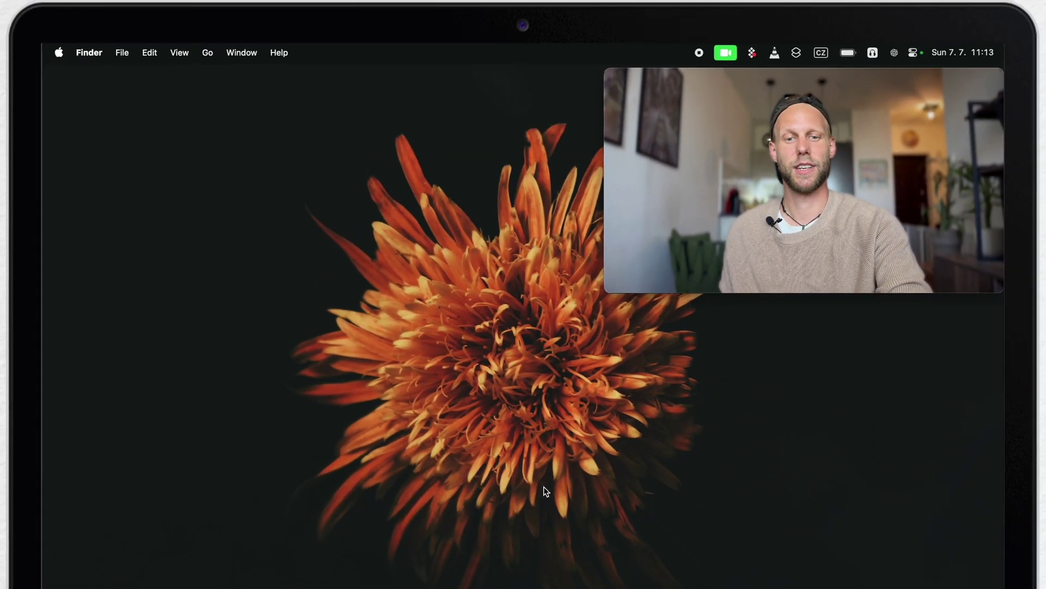
# Step: Open a new Finder window on Macintosh HD with Cmd+N
pyautogui.press('super+n')
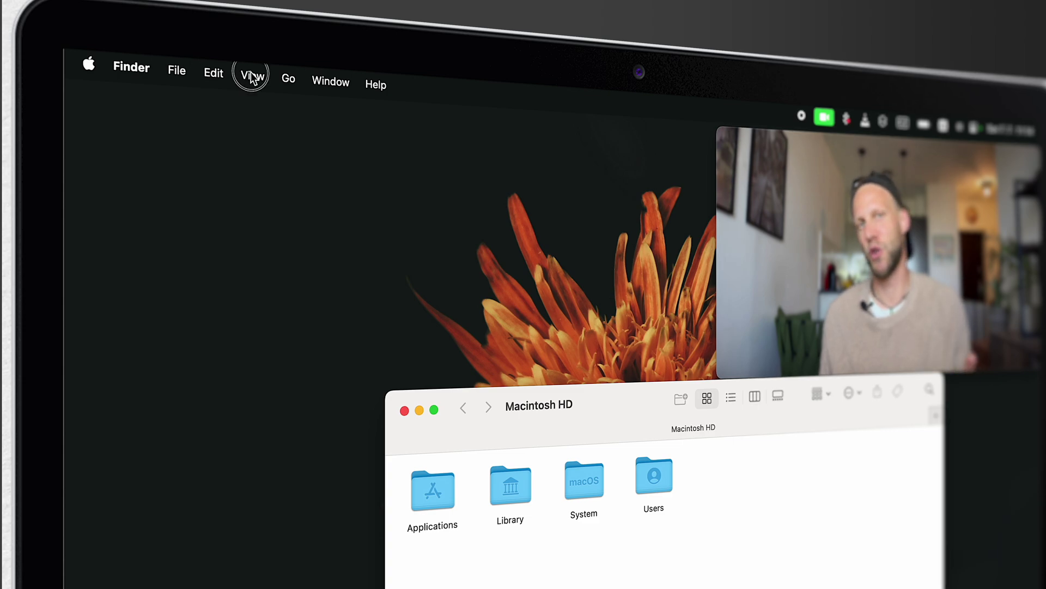
pyautogui.click(252, 75)
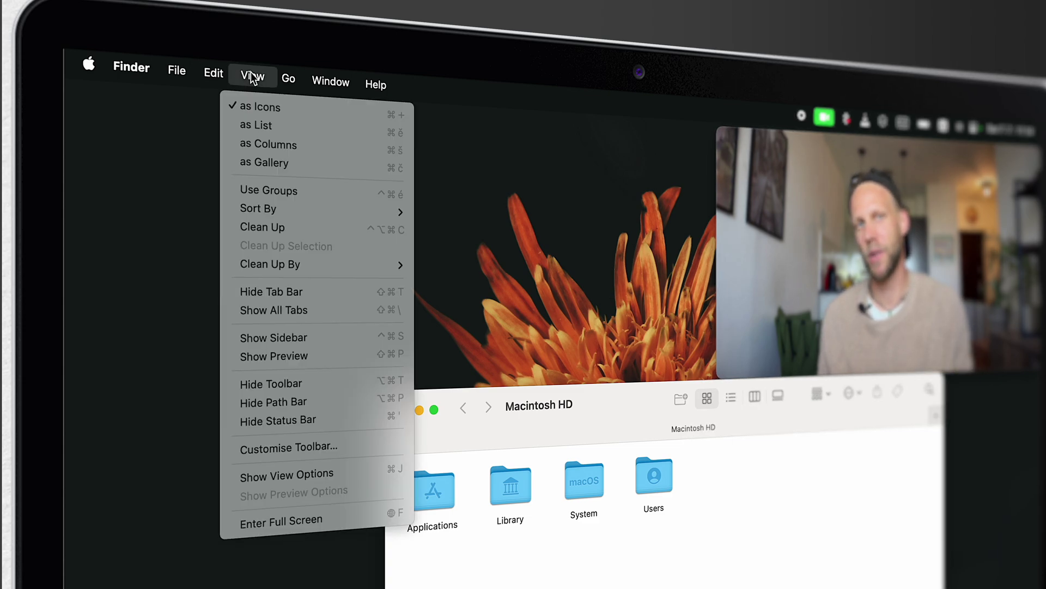
pyautogui.click(281, 336)
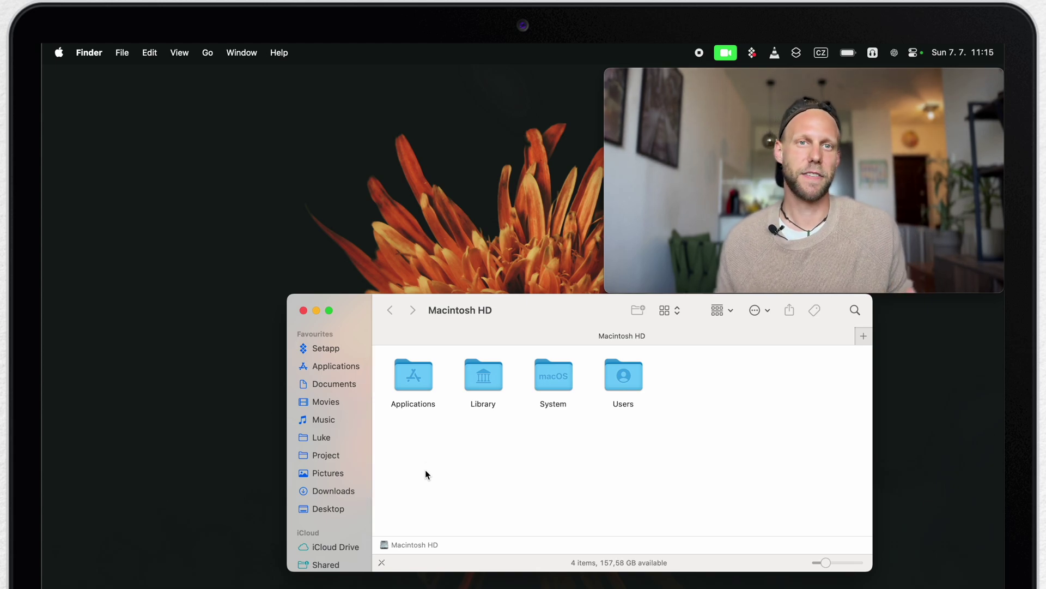
pyautogui.click(327, 472)
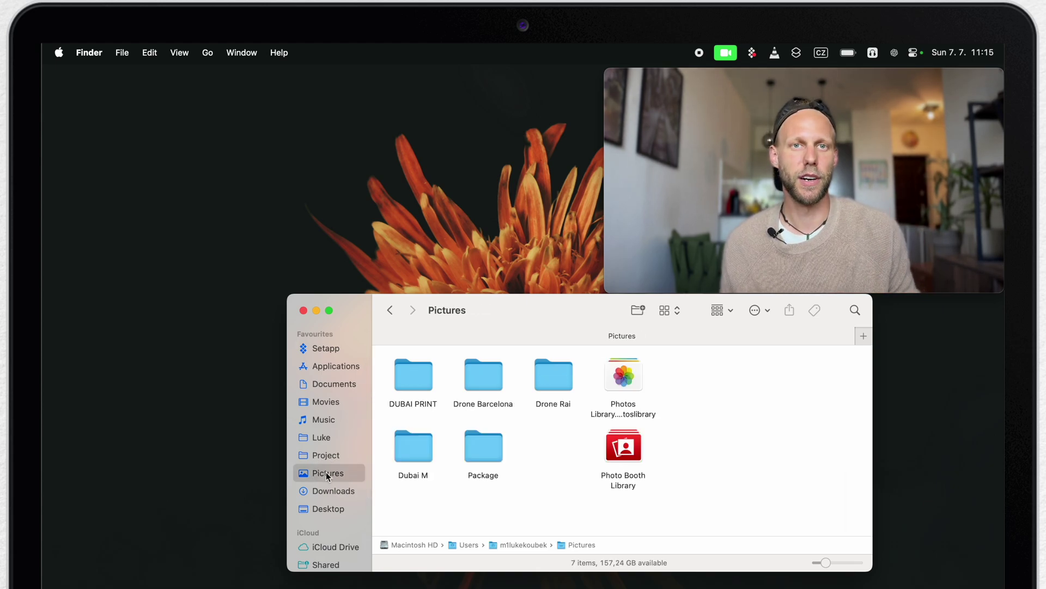
pyautogui.doubleClick(484, 380)
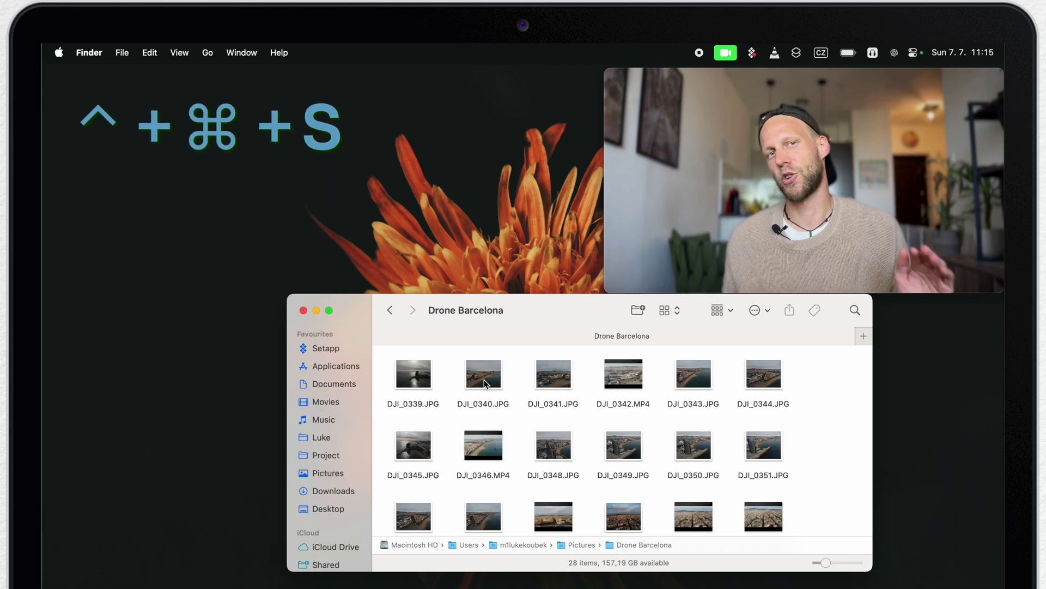
pyautogui.press('ctrl+super+s')
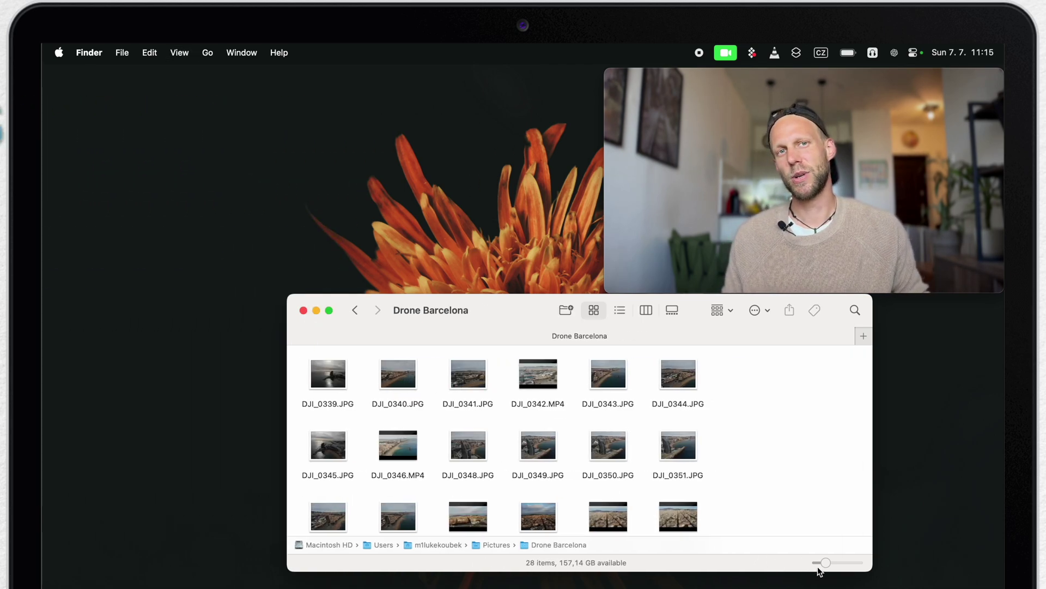
pyautogui.moveTo(826, 567); pyautogui.dragTo(844, 563)
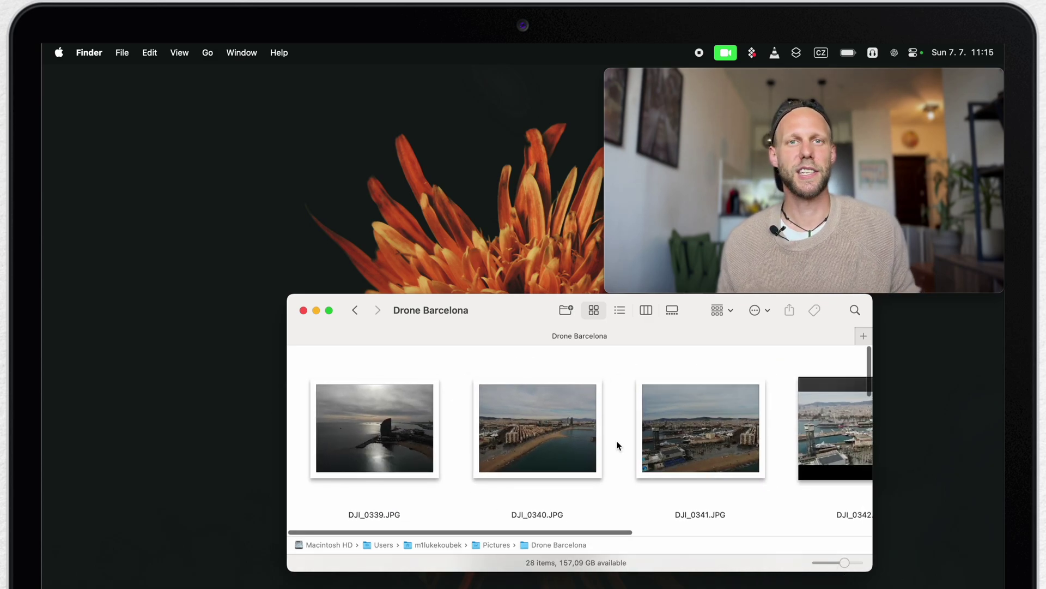
pyautogui.scroll(-3, 617, 445)
pyautogui.scroll(-3, 617, 440)
pyautogui.scroll(5, 616, 441)
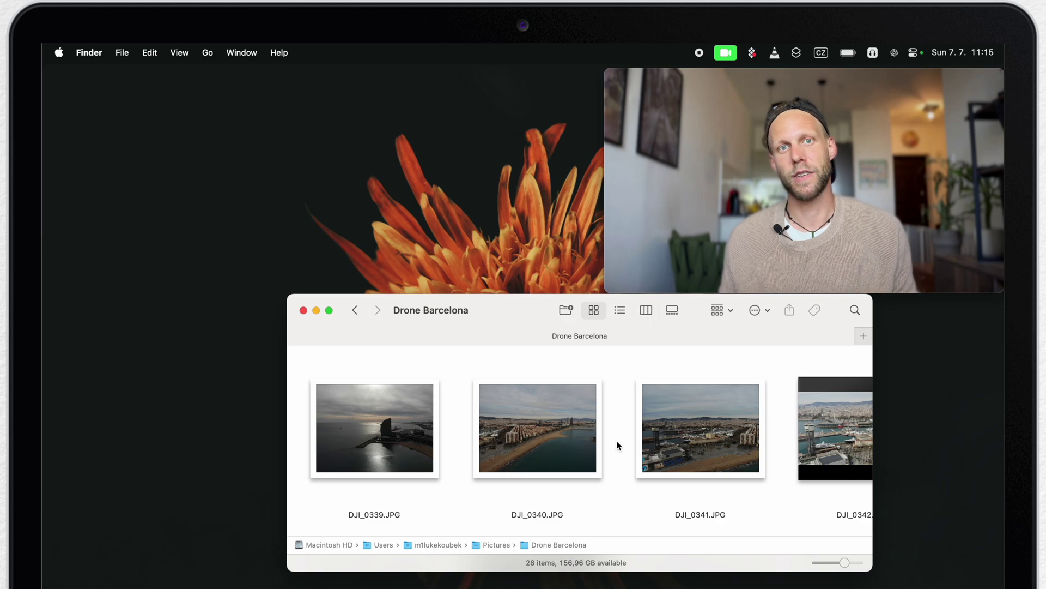
pyautogui.doubleClick(331, 543)
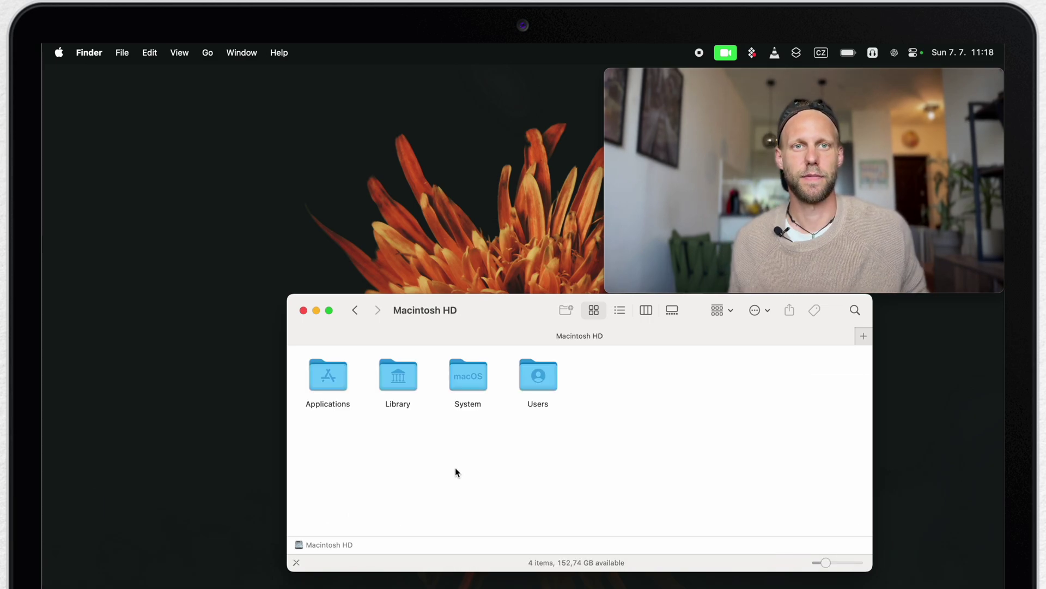
# Step: Show the window's sidebar again and bring up Finder Settings on the Sidebar tab
pyautogui.press('super+alt+s')
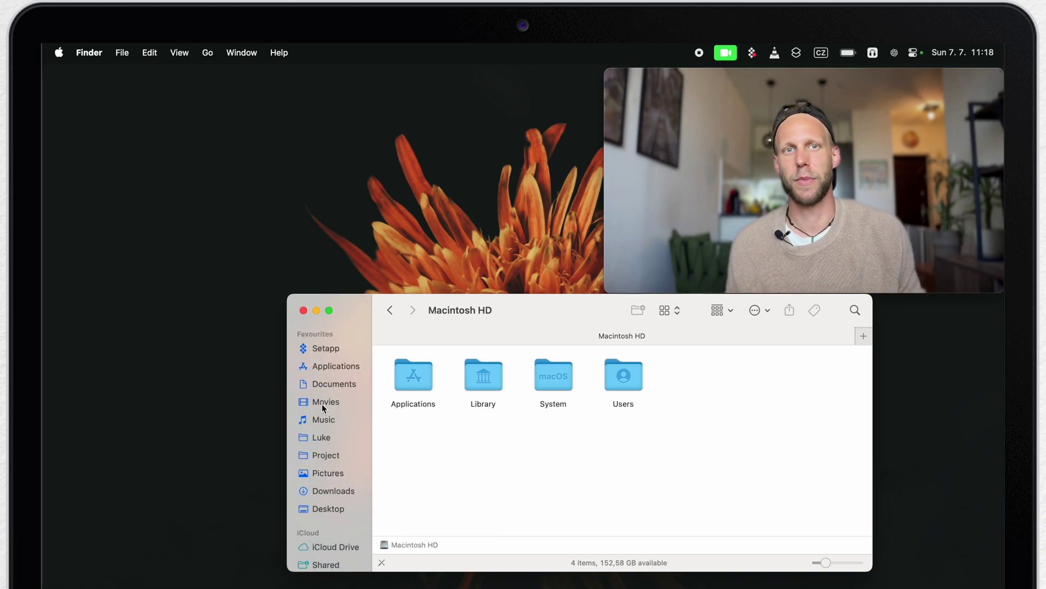
pyautogui.click(85, 50)
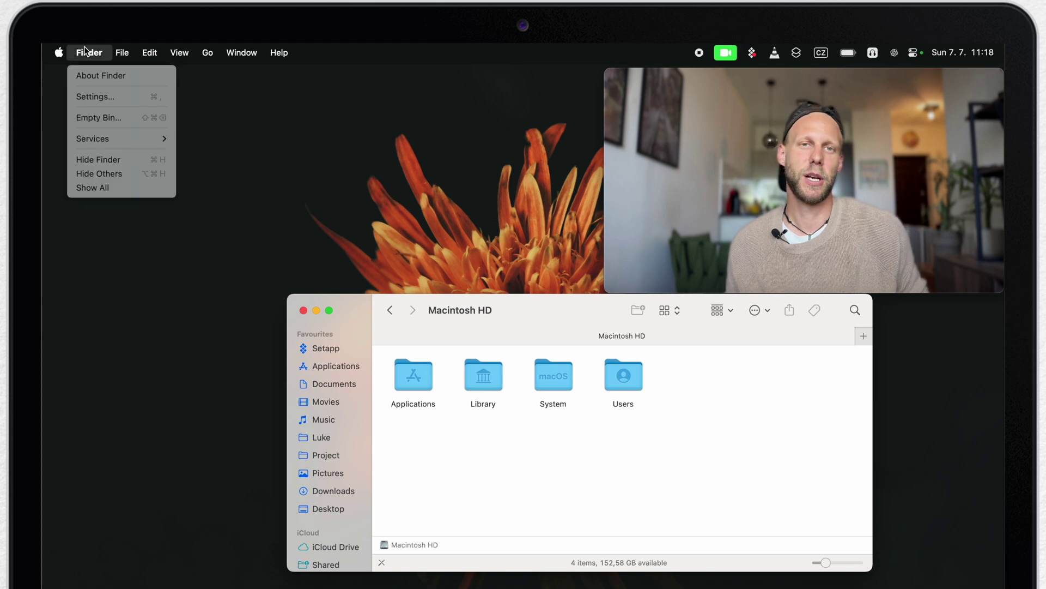
pyautogui.click(91, 96)
pyautogui.click(188, 112)
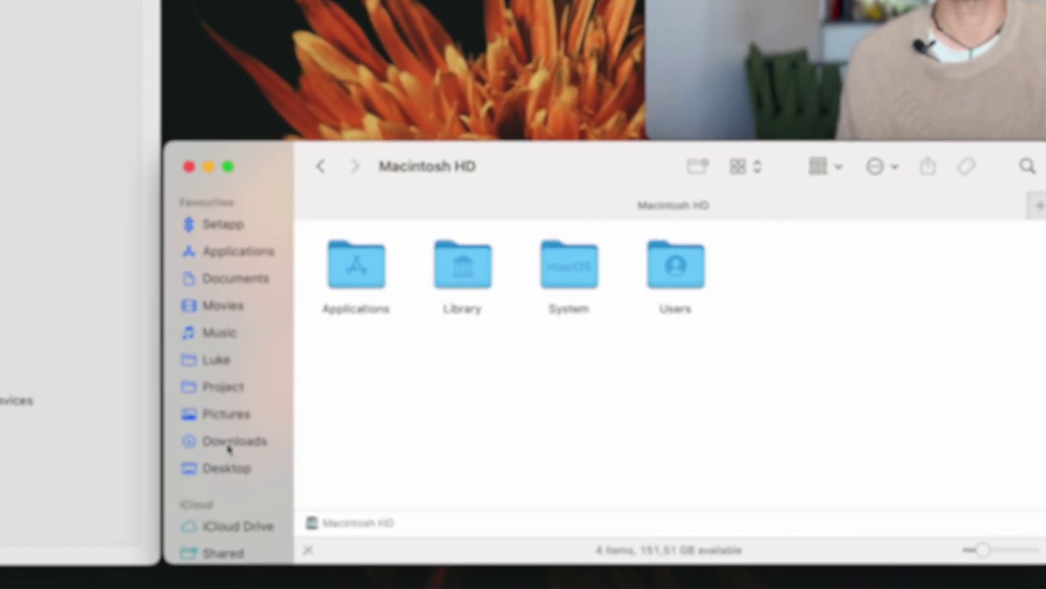
# Step: Remove Desktop from the sidebar and re-add Movies at the end of Favourites
pyautogui.rightClick(328, 507)
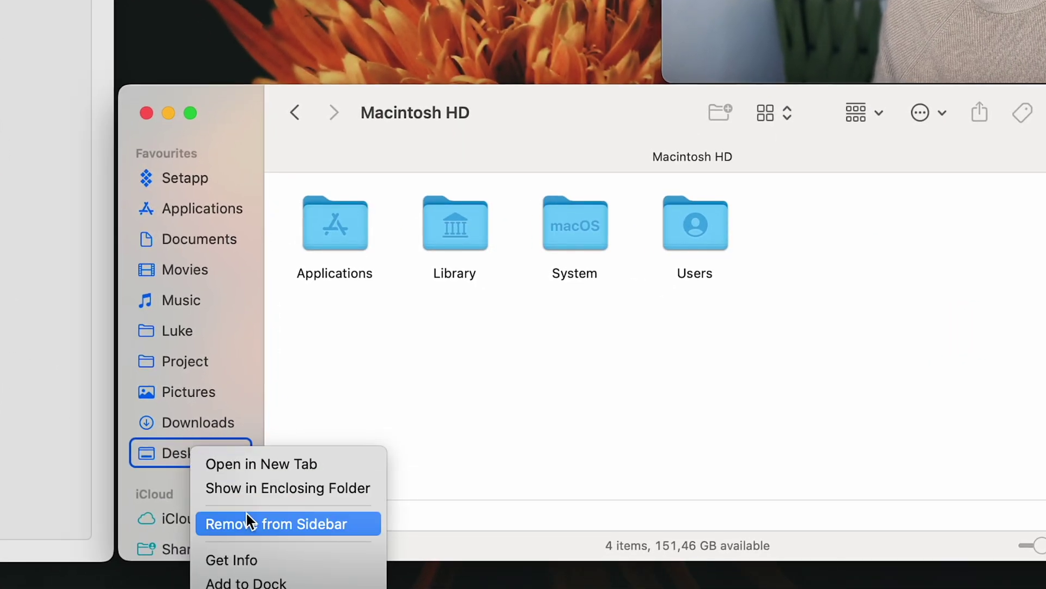
pyautogui.click(248, 518)
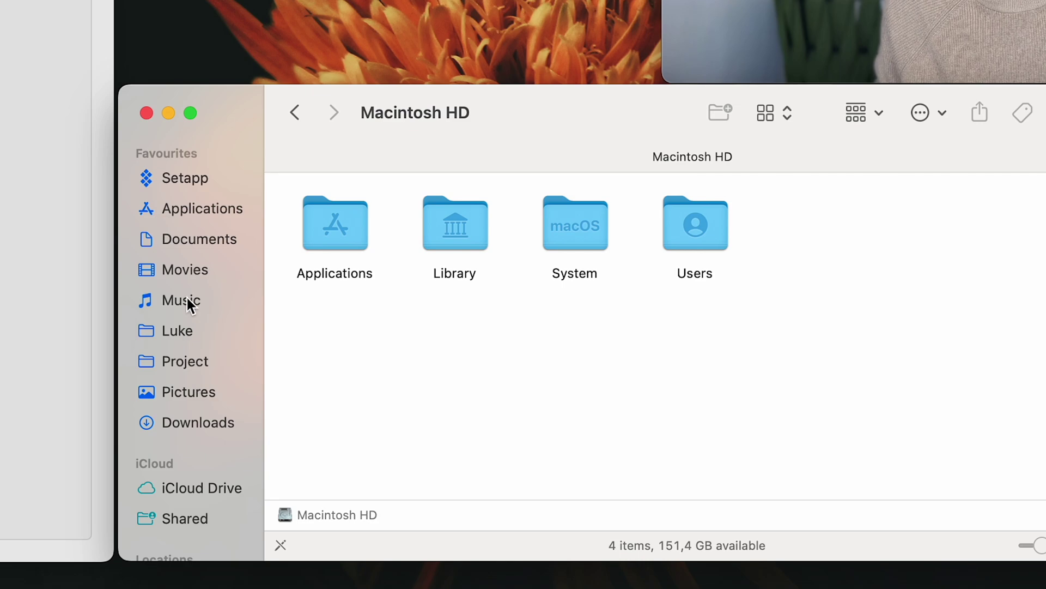
pyautogui.moveTo(173, 269); pyautogui.dragTo(373, 318)
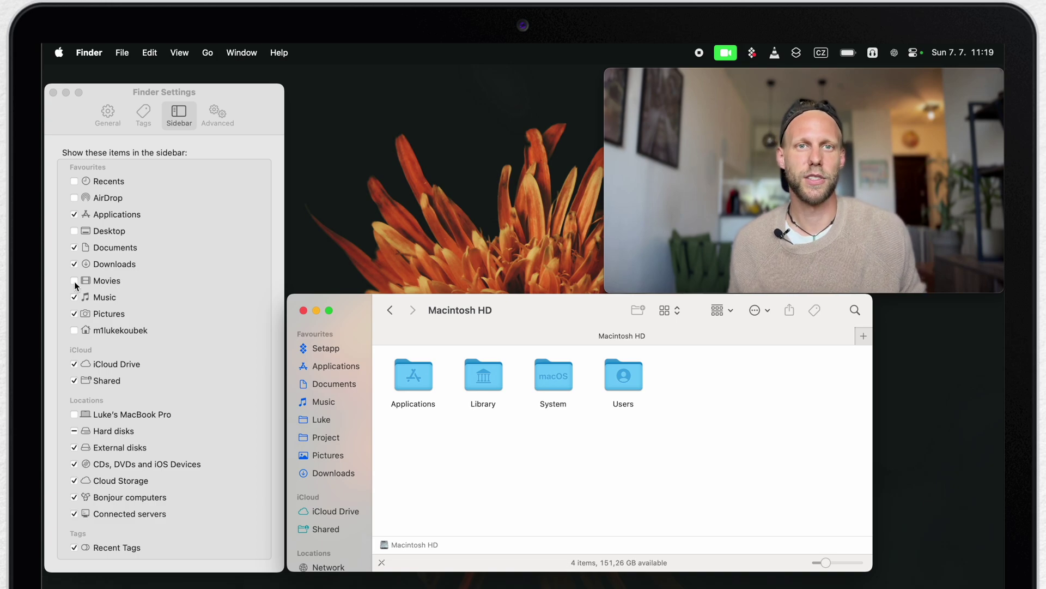
pyautogui.click(74, 282)
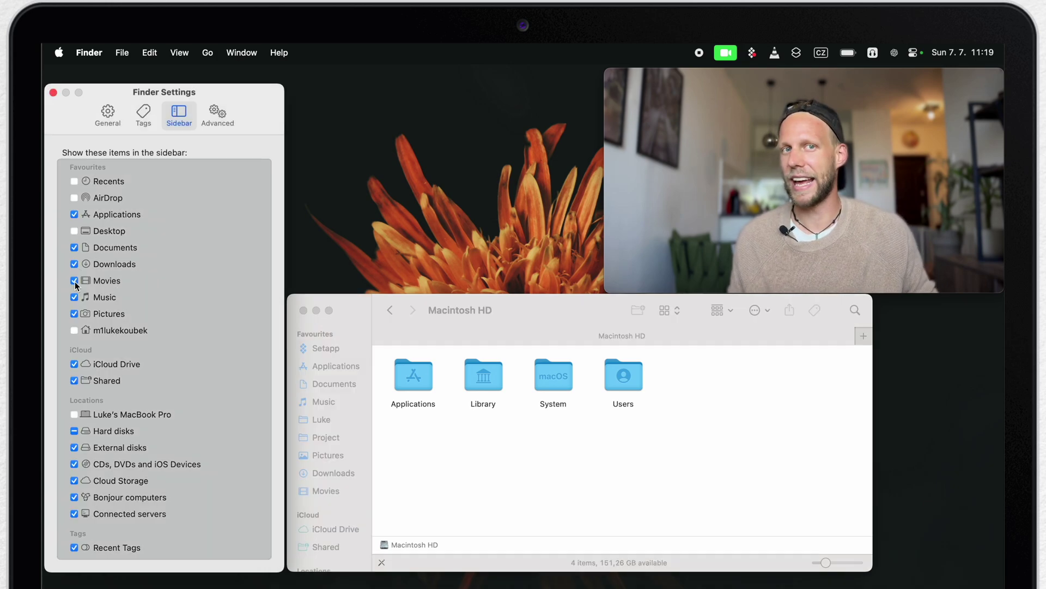
pyautogui.click(347, 491)
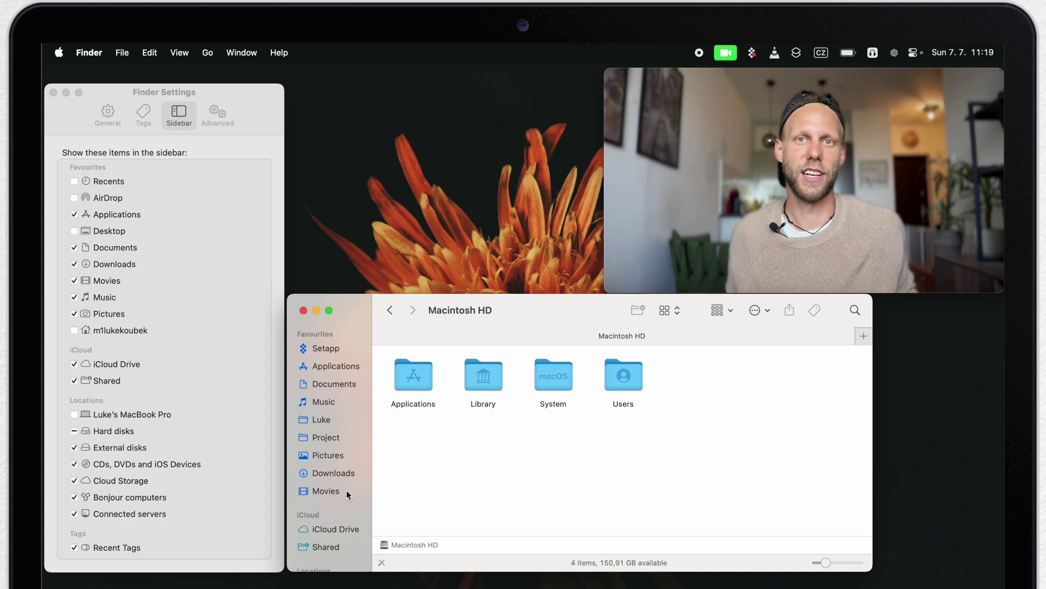
# Step: Untick Shared, Bonjour computers and Connected servers in sidebar settings, also toggling External disks
pyautogui.scroll(-2, 345, 489)
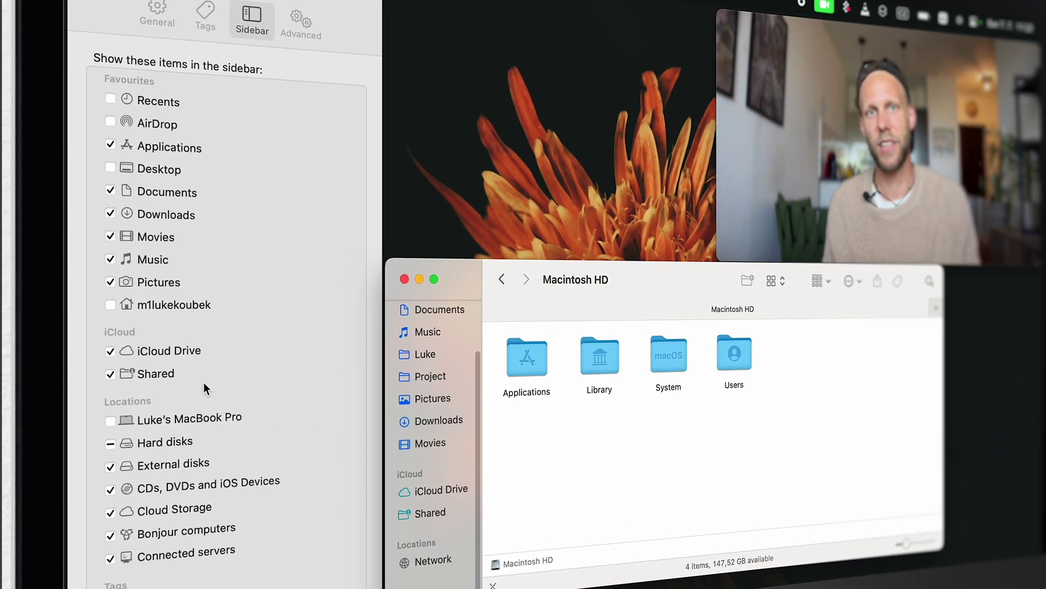
pyautogui.click(111, 374)
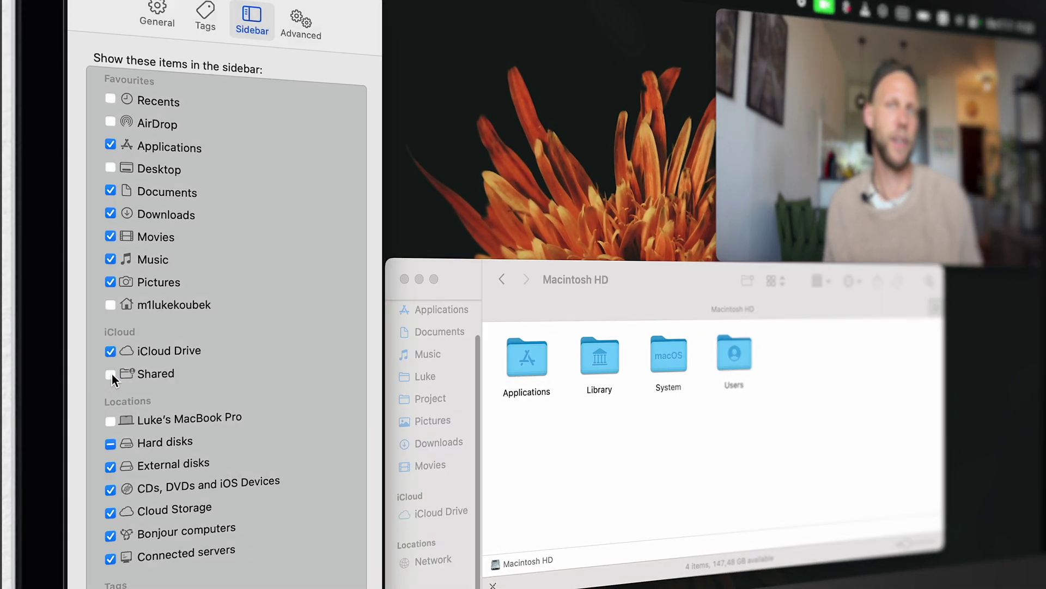
pyautogui.click(109, 350)
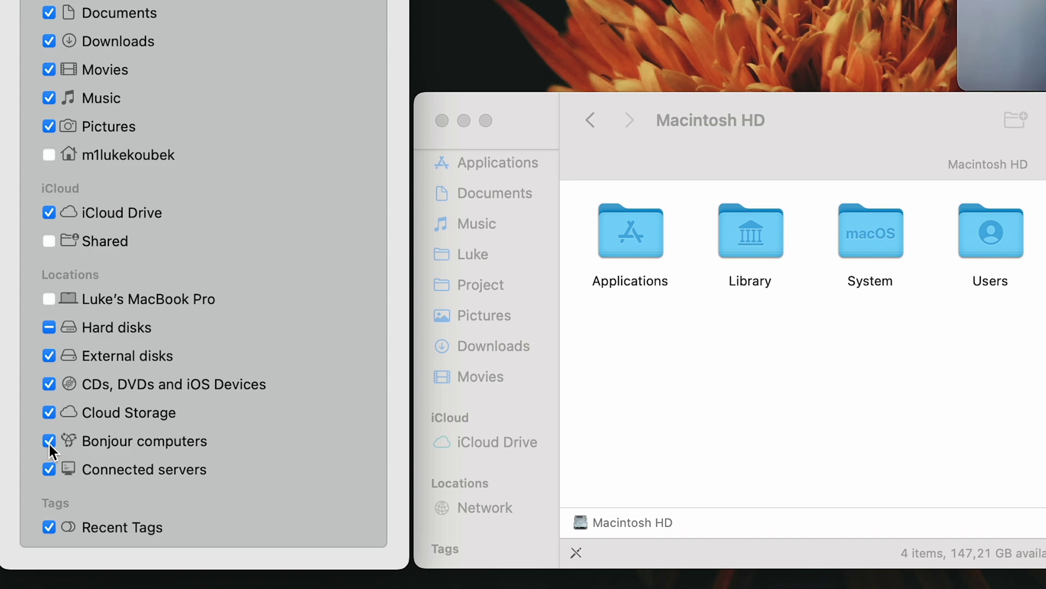
pyautogui.click(49, 468)
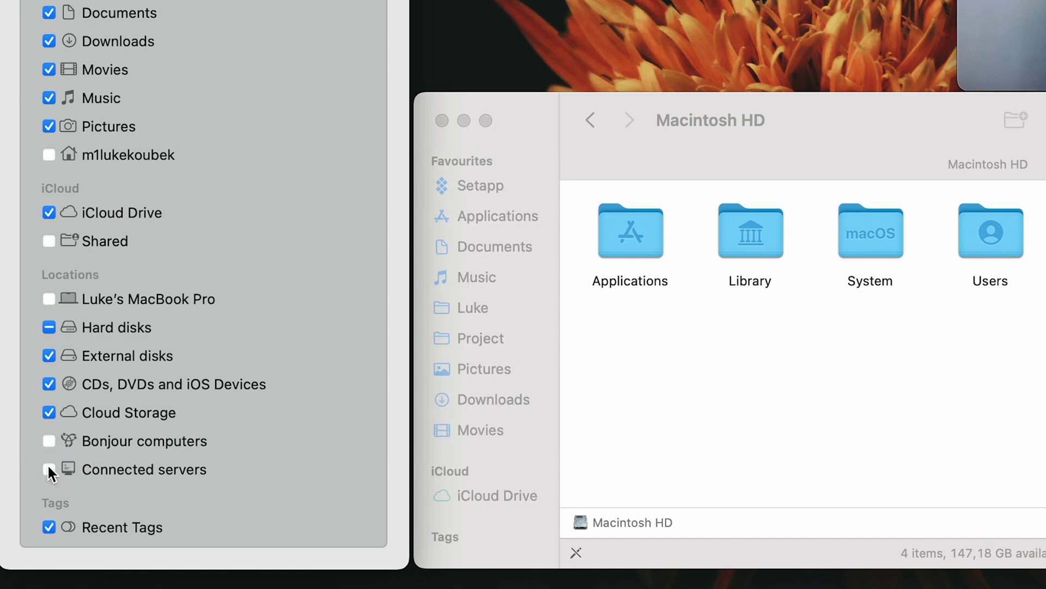
pyautogui.click(662, 392)
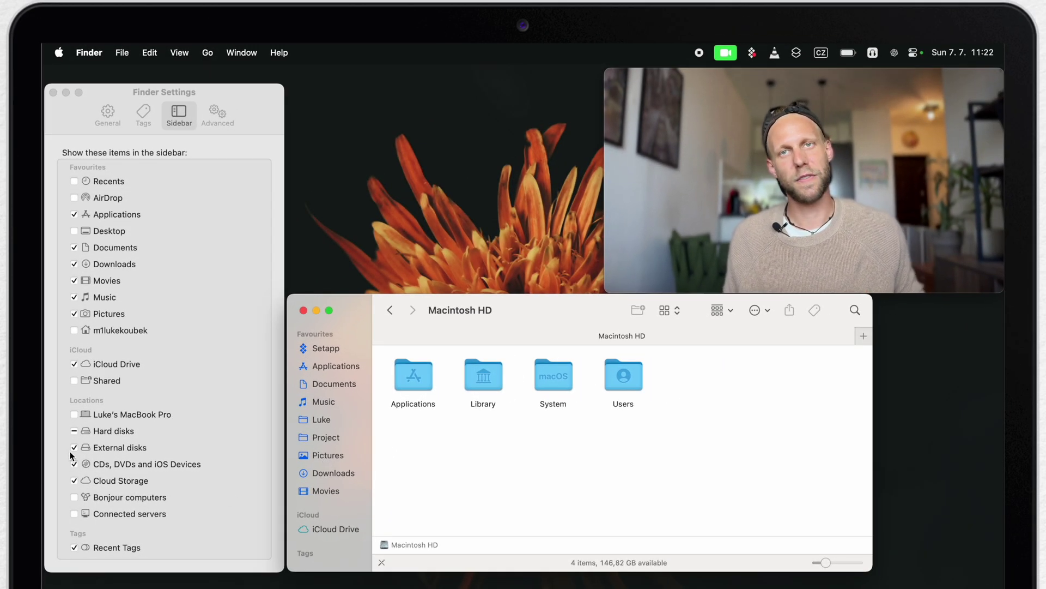
pyautogui.click(74, 448)
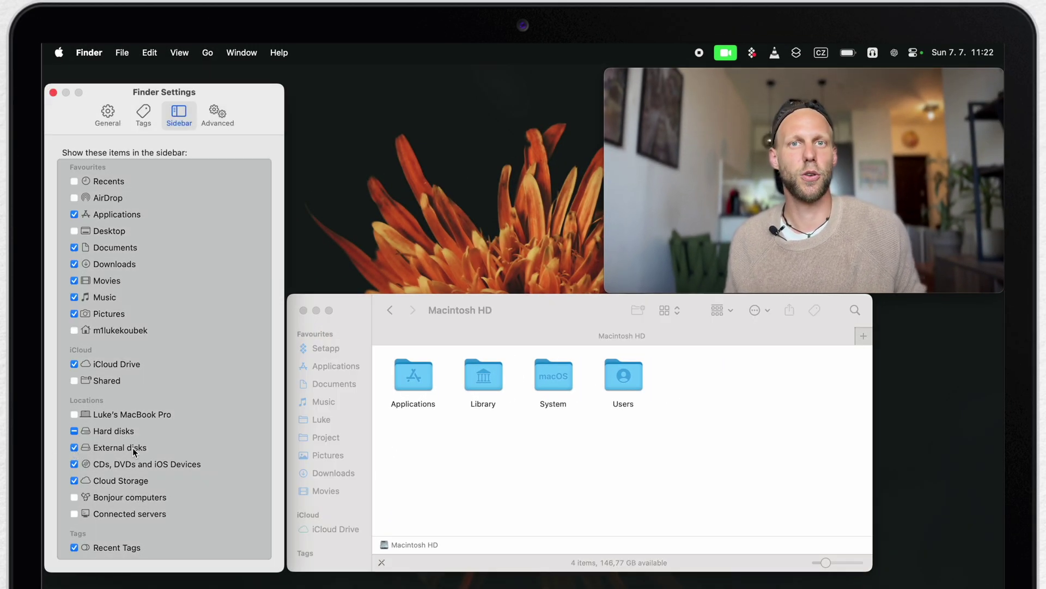
pyautogui.click(399, 480)
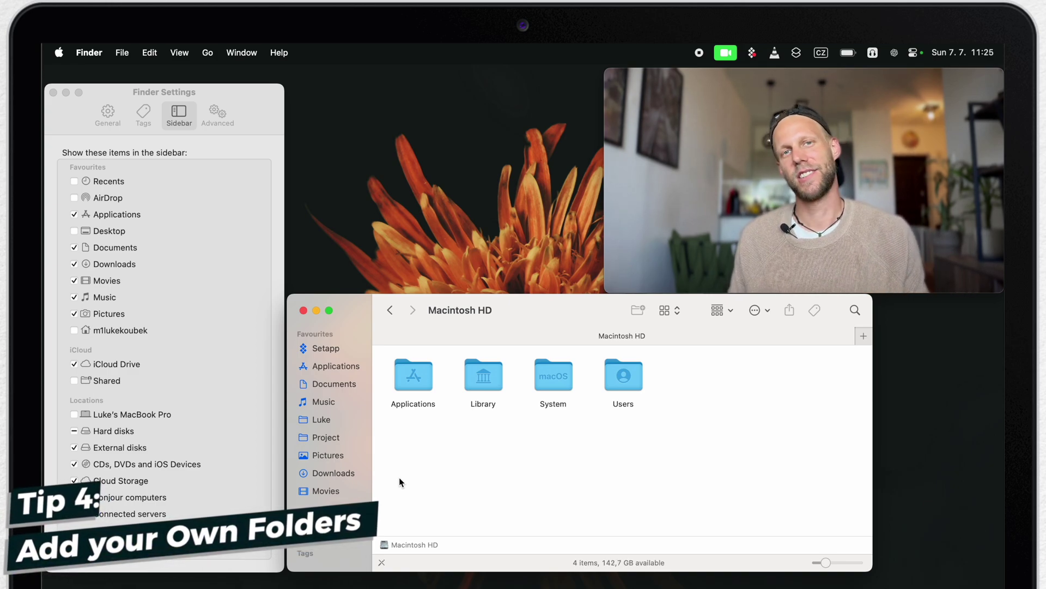
# Step: Pin the 14-item subfolder of Project to the sidebar and open it from there
pyautogui.click(54, 93)
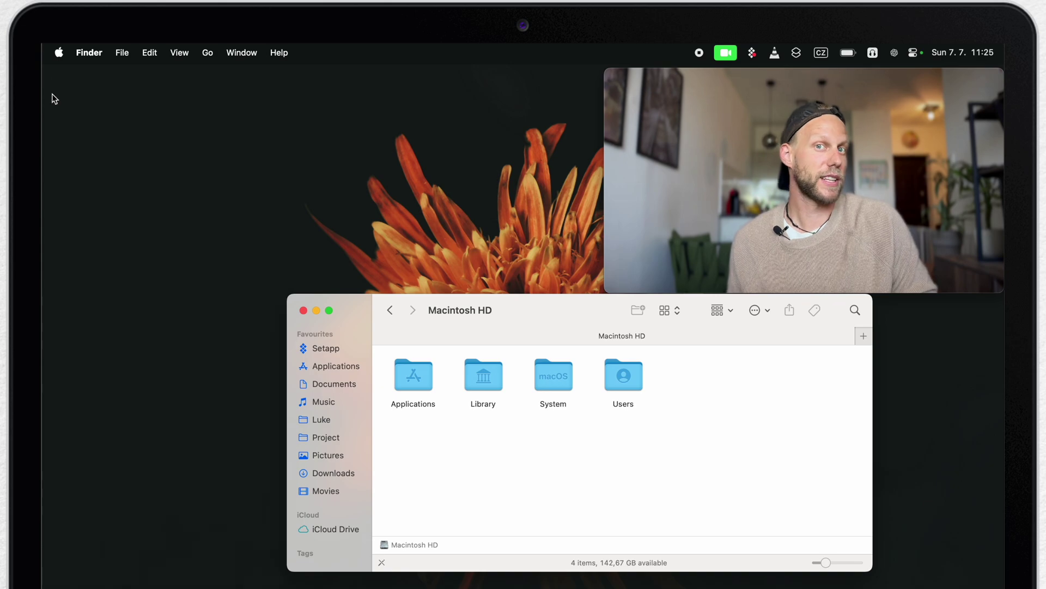
pyautogui.click(326, 437)
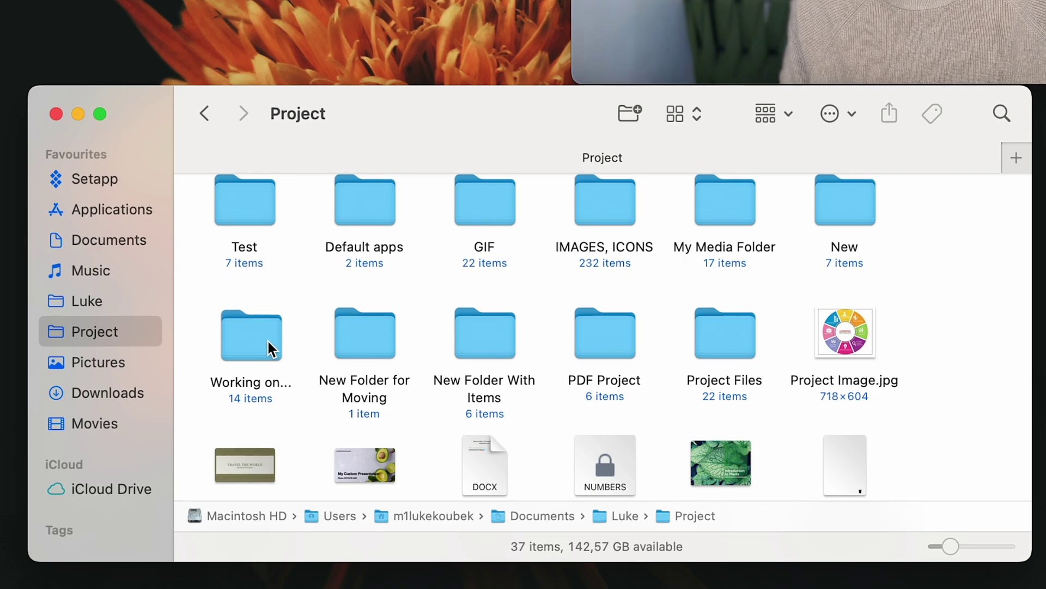
pyautogui.moveTo(290, 357); pyautogui.dragTo(110, 401)
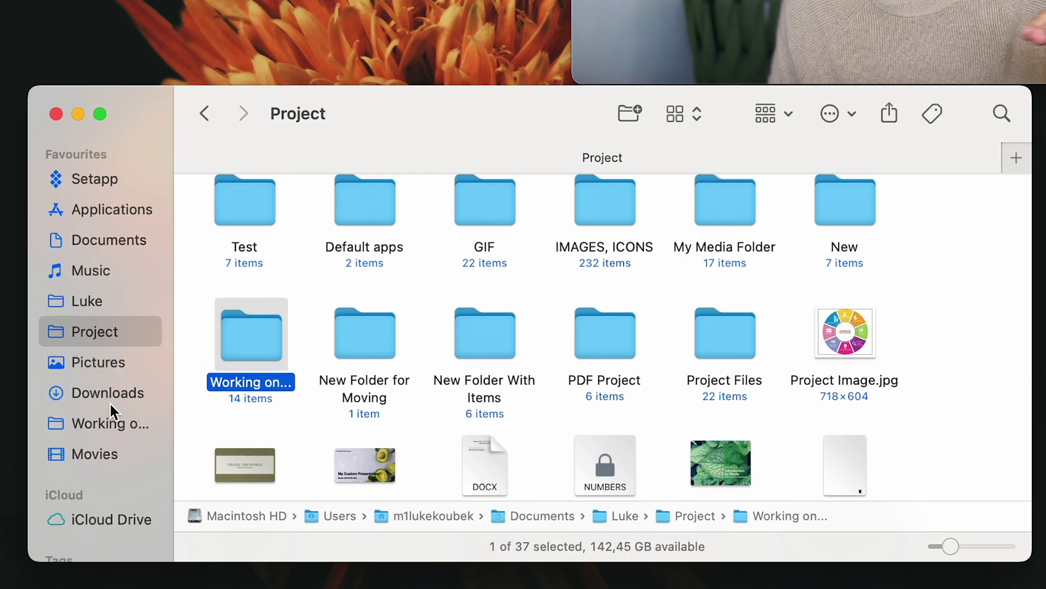
pyautogui.click(100, 424)
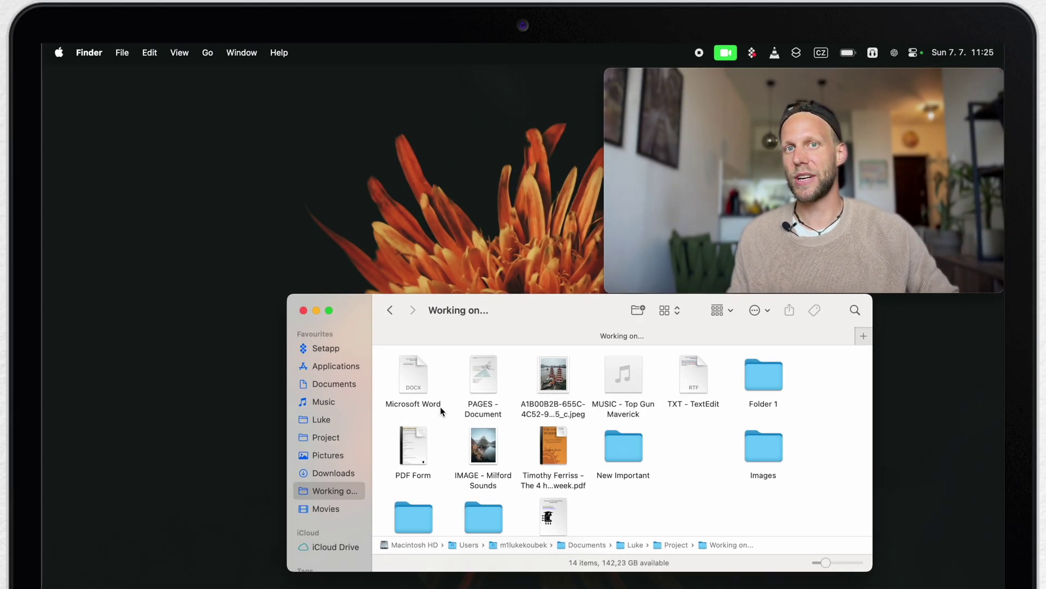
# Step: Drag the 14-item folder's shortcut out of the sidebar and return to Project
pyautogui.click(390, 311)
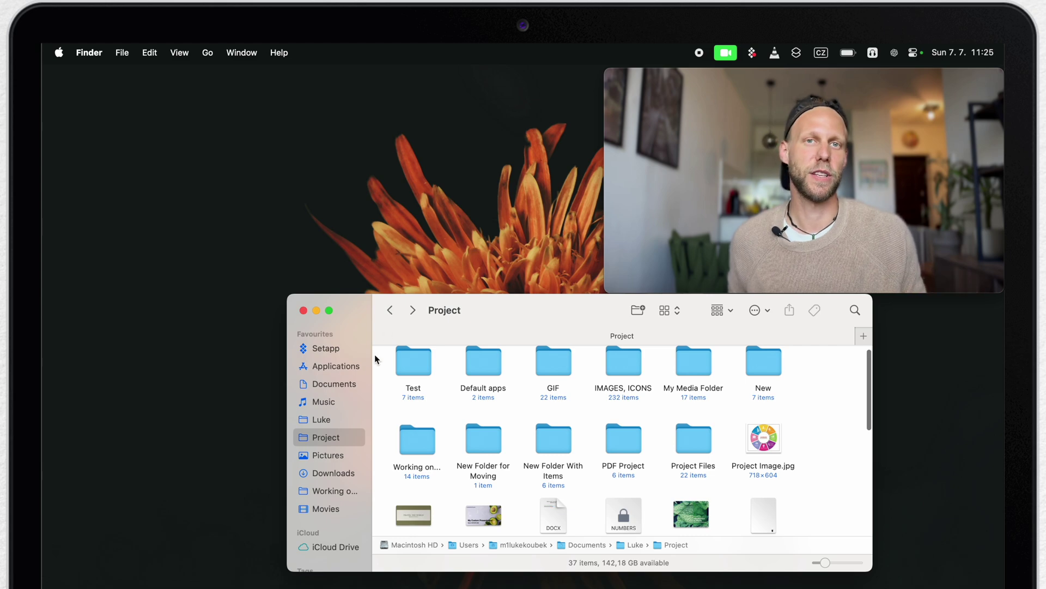
pyautogui.moveTo(313, 491); pyautogui.dragTo(446, 484)
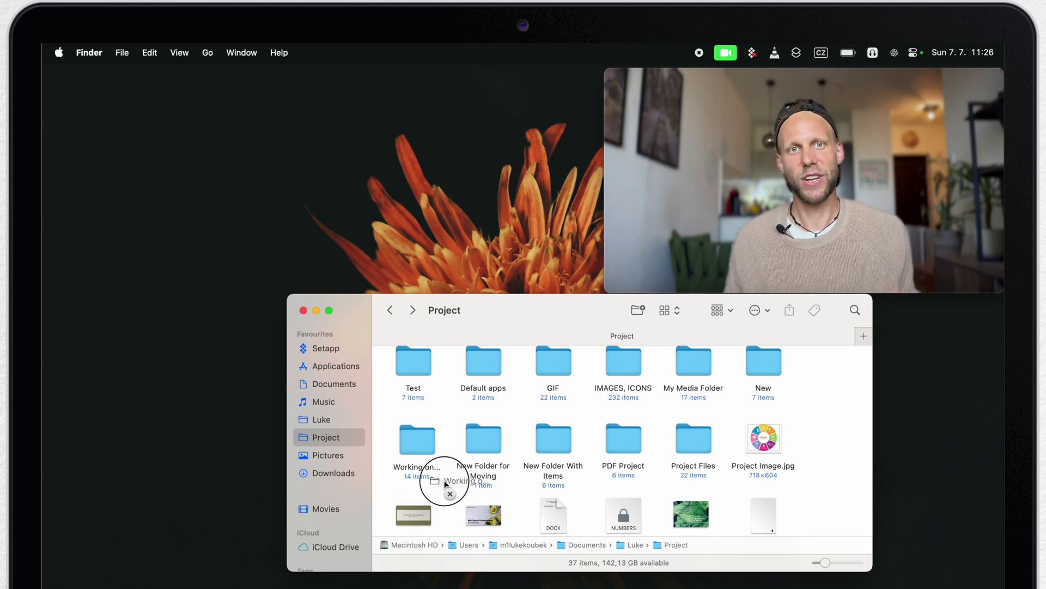
pyautogui.doubleClick(413, 443)
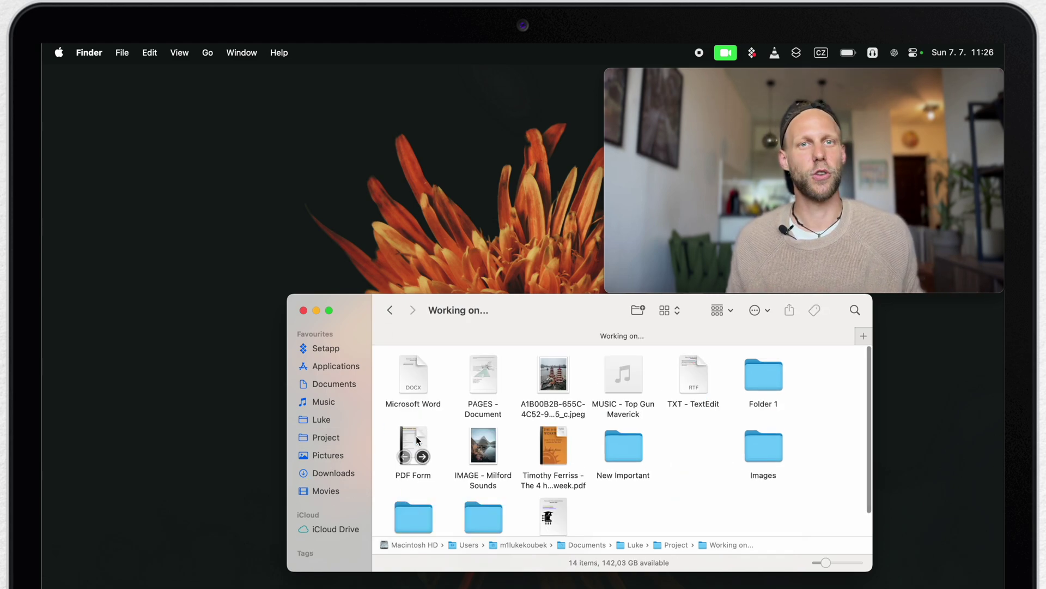
pyautogui.click(392, 310)
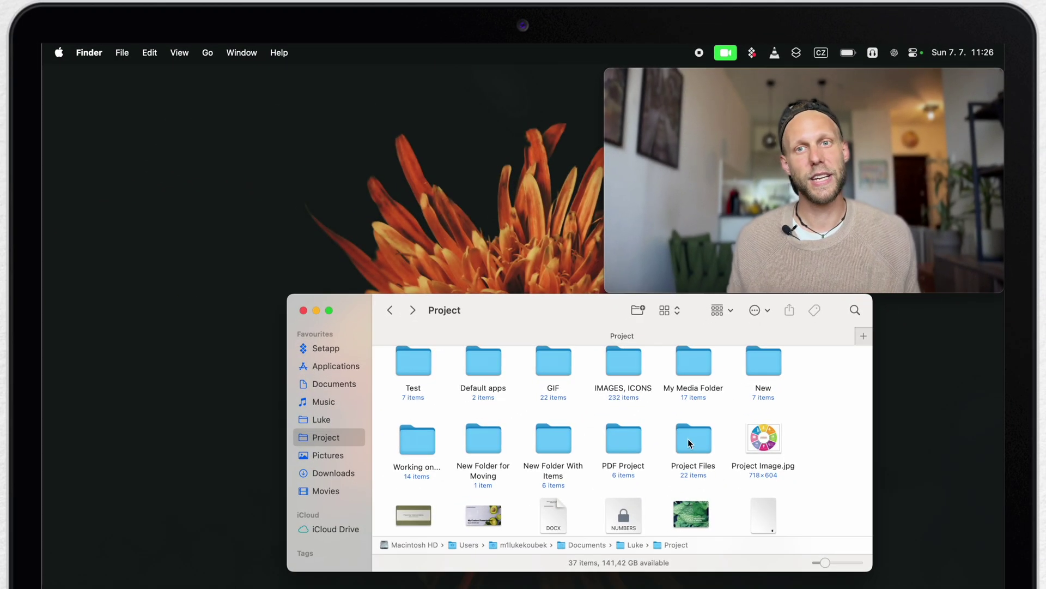
# Step: Pin Project Files below Project, move Pictures and Movies above Luke, and Documents under iCloud
pyautogui.click(688, 439)
pyautogui.moveTo(689, 440); pyautogui.dragTo(327, 498)
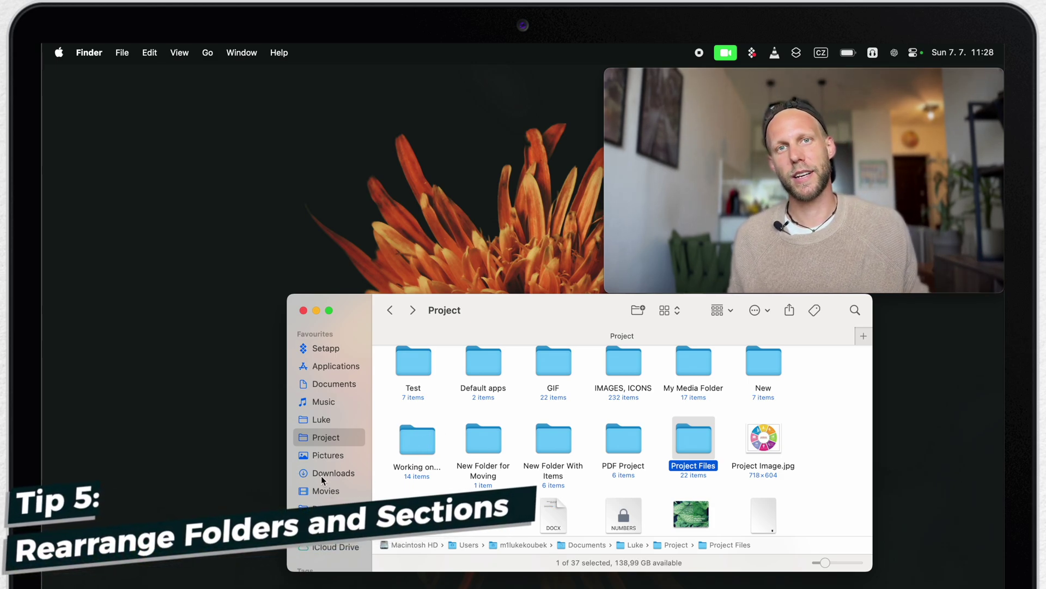
pyautogui.moveTo(317, 456); pyautogui.dragTo(325, 417)
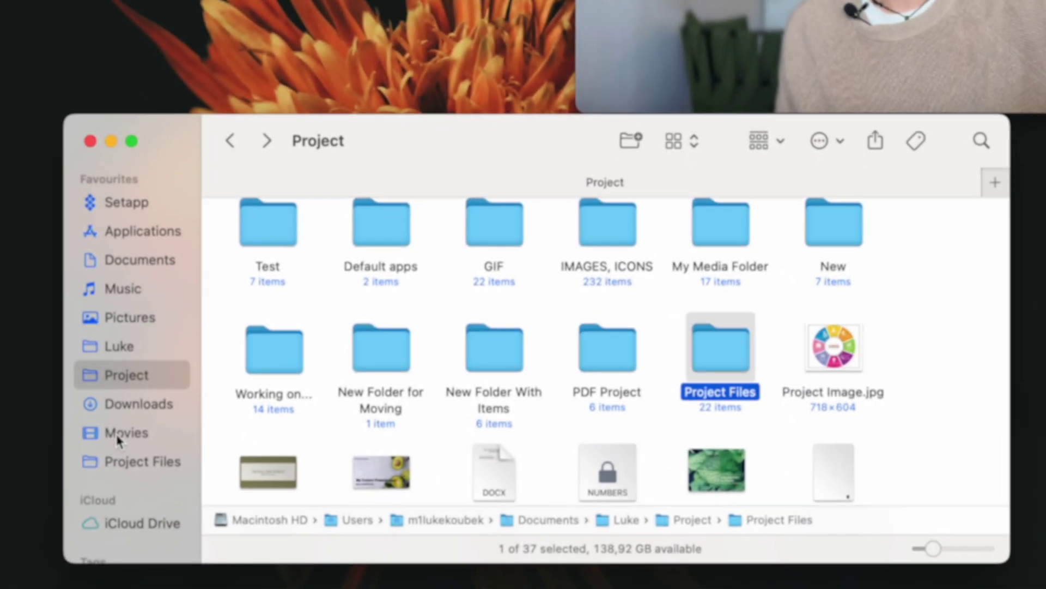
pyautogui.moveTo(315, 491); pyautogui.dragTo(317, 469)
pyautogui.moveTo(79, 385); pyautogui.dragTo(89, 330)
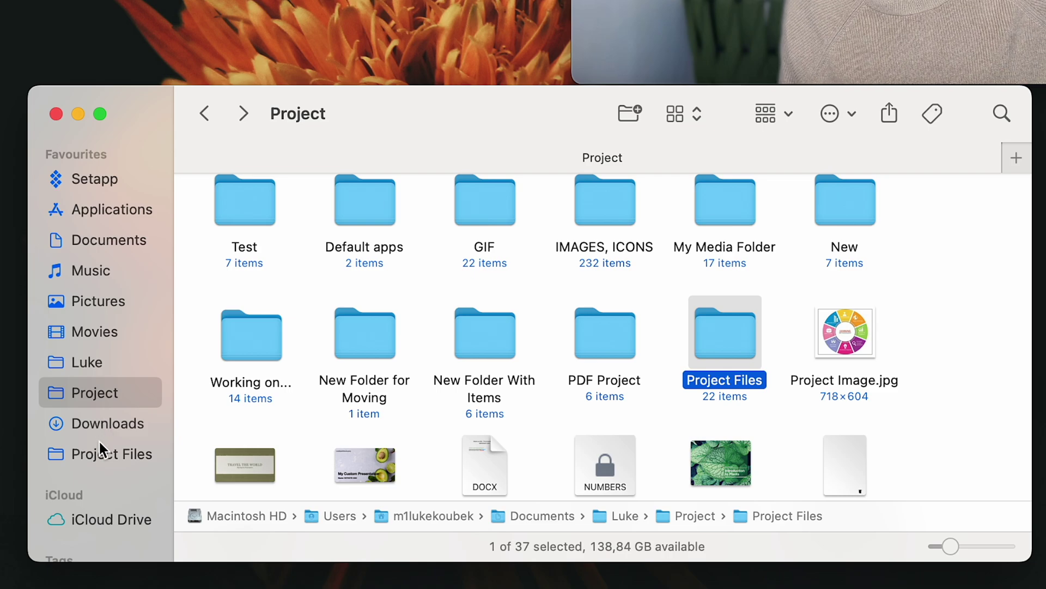
pyautogui.moveTo(100, 447); pyautogui.dragTo(104, 414)
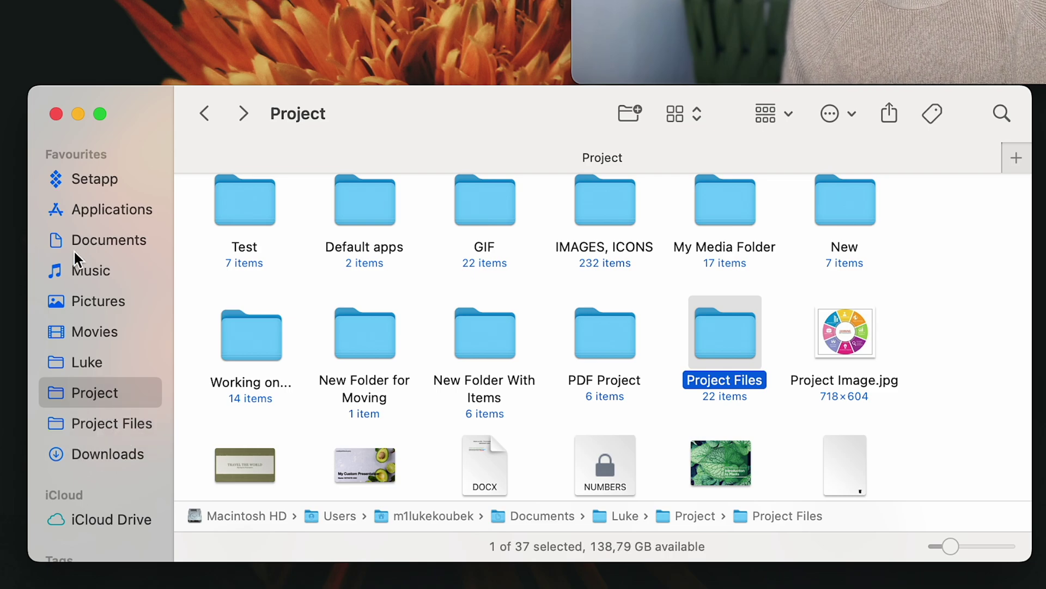
pyautogui.moveTo(87, 239); pyautogui.dragTo(93, 488)
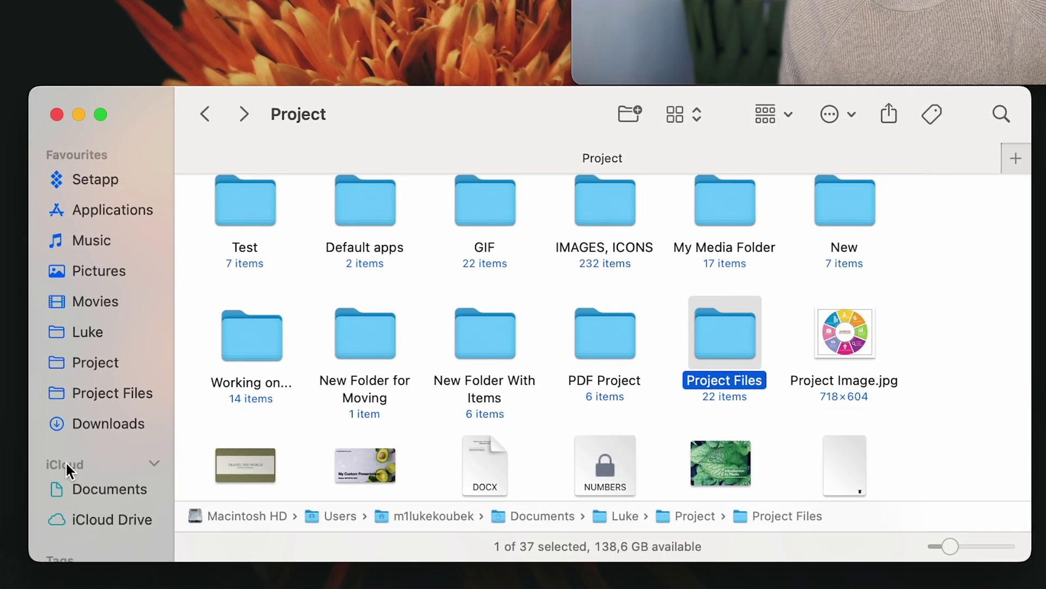
# Step: Move the iCloud sidebar section, holding Documents, above the Favourites section
pyautogui.moveTo(64, 461); pyautogui.dragTo(75, 176)
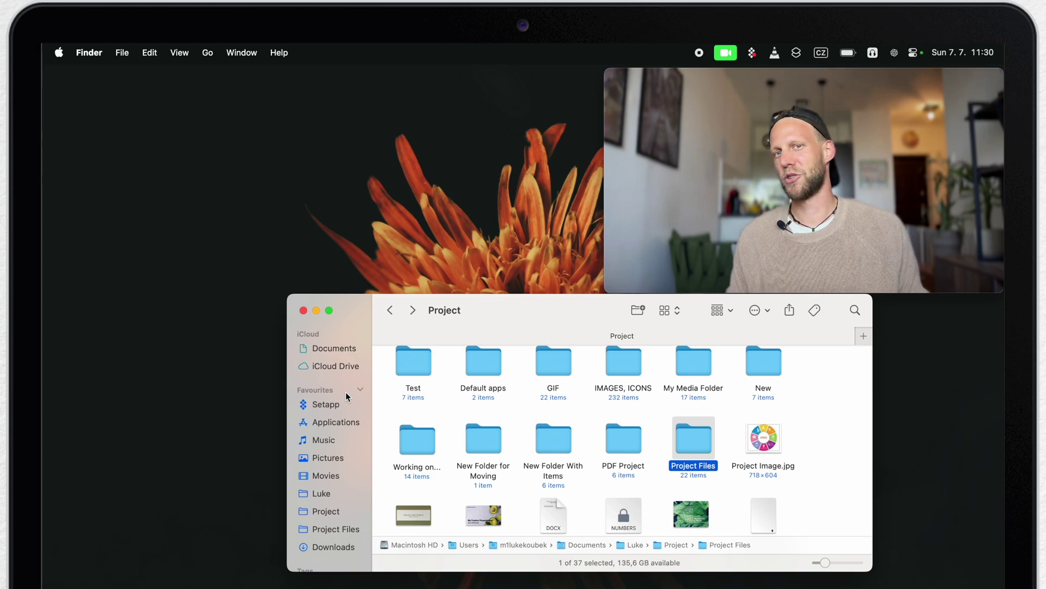
# Step: From Downloads, move Bali.JPG to Pictures, the Lofi Beats video to Music, Project Proposal to Documents
pyautogui.click(325, 549)
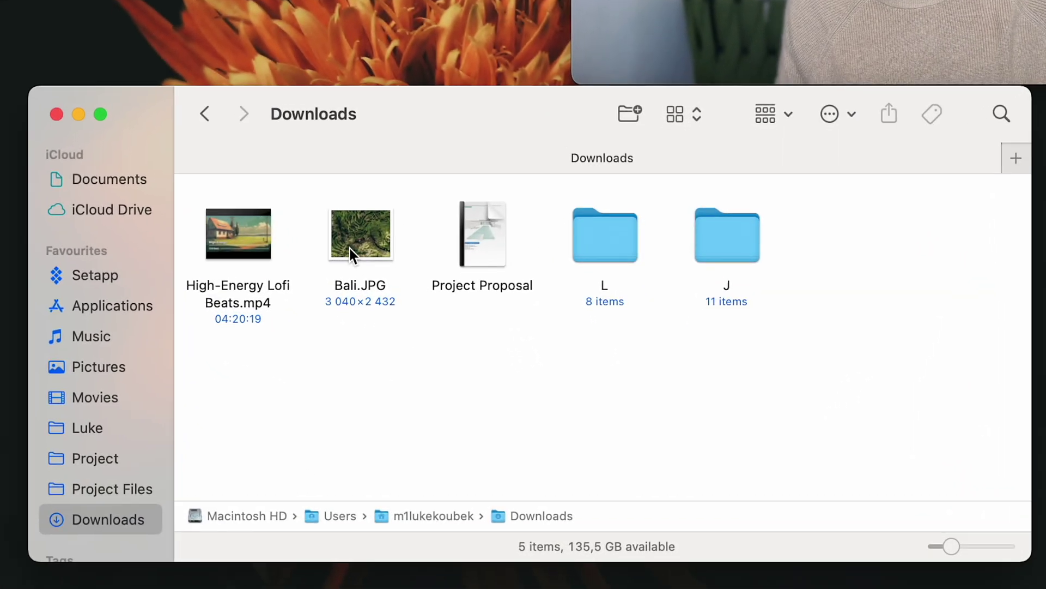
pyautogui.moveTo(349, 254); pyautogui.dragTo(103, 367)
pyautogui.moveTo(264, 240); pyautogui.dragTo(133, 341)
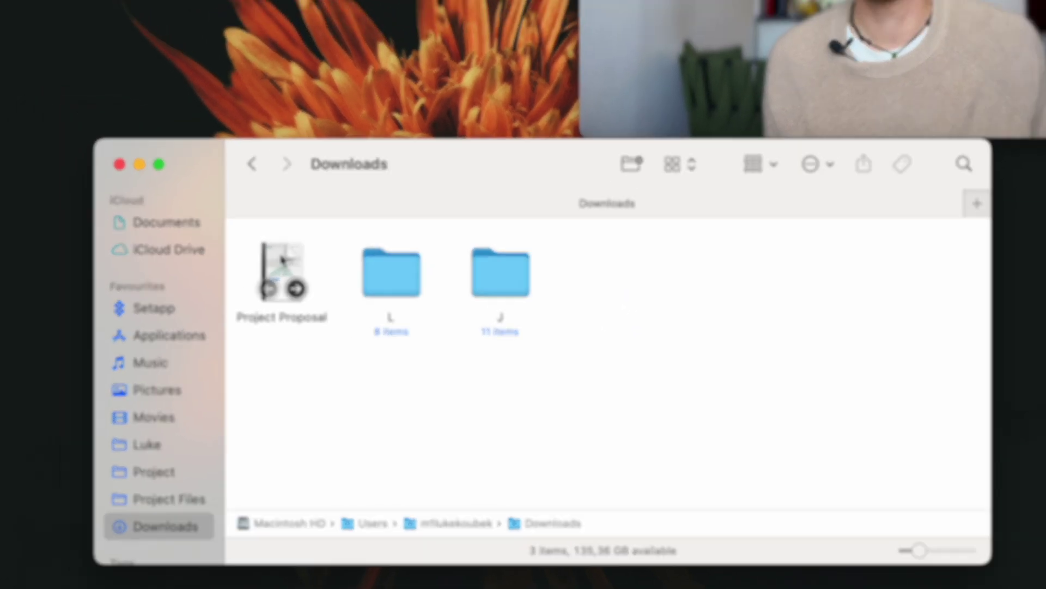
pyautogui.moveTo(281, 272); pyautogui.dragTo(157, 223)
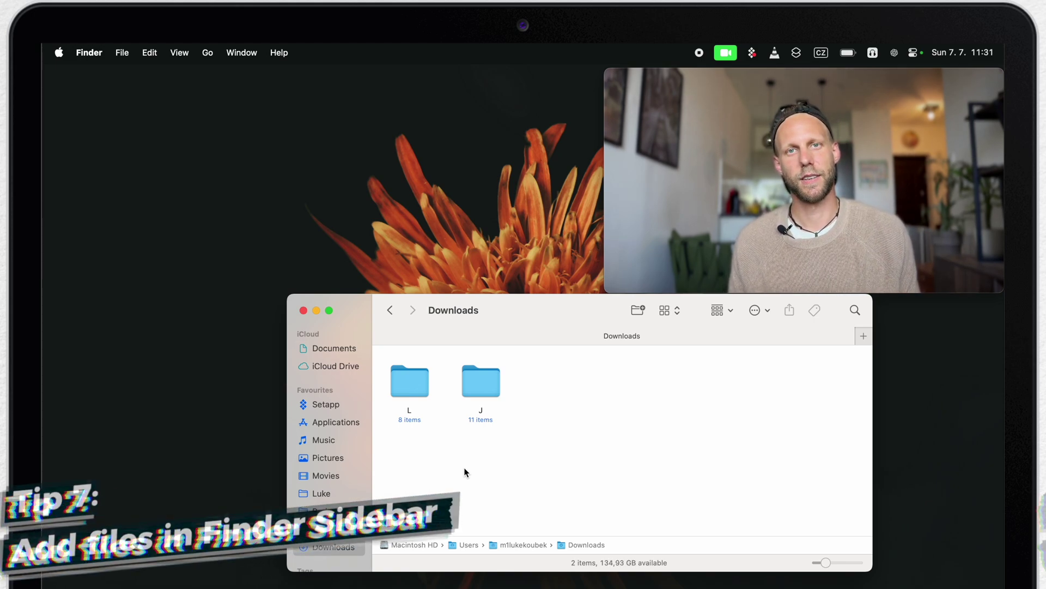
# Step: Pin Project Proposal from Documents into the sidebar Favourites with a ⌘-drag
pyautogui.click(334, 348)
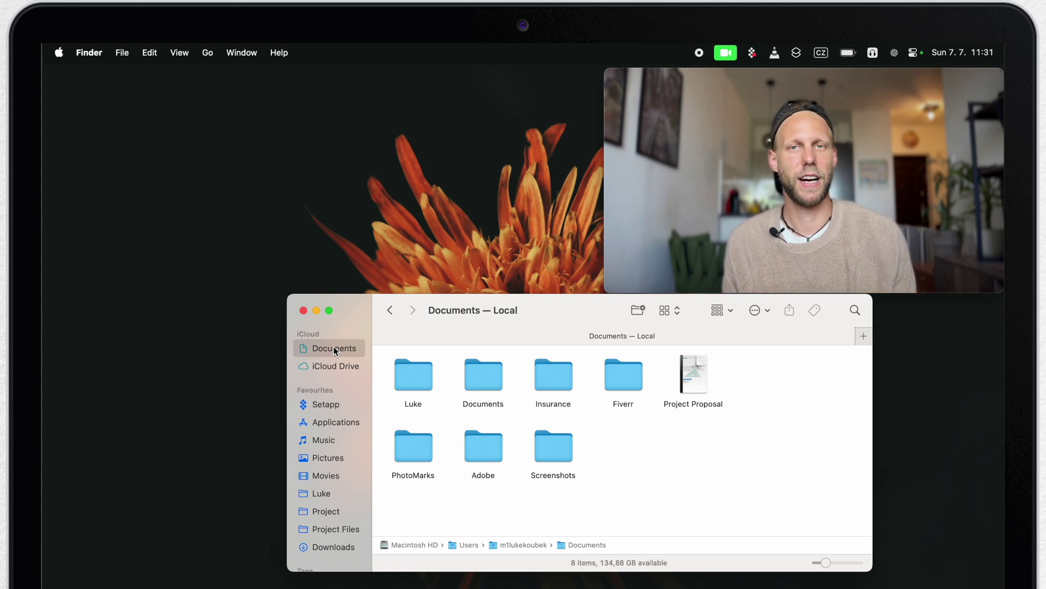
pyautogui.click(682, 386)
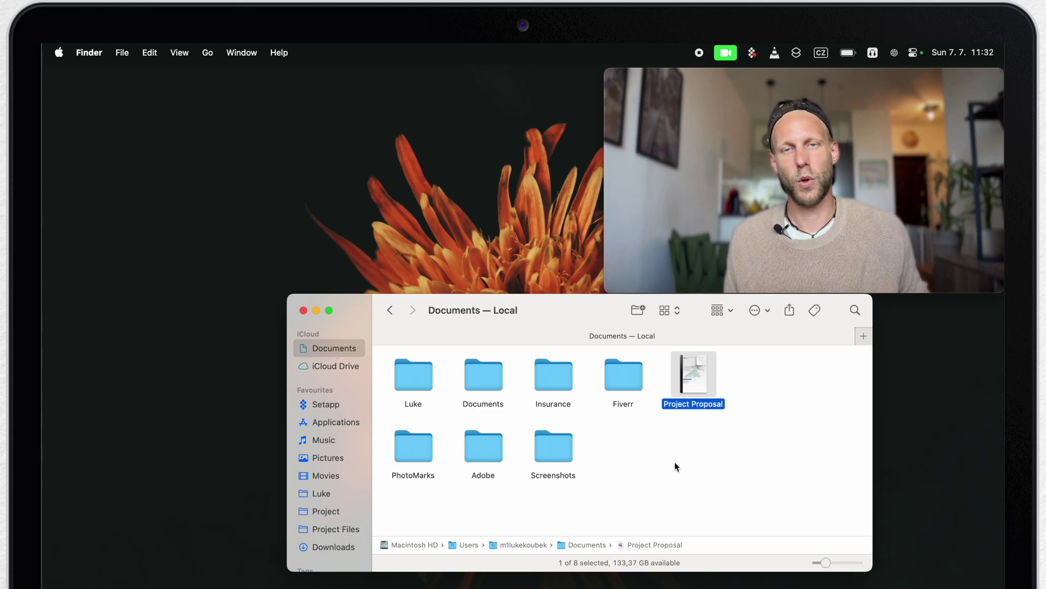
pyautogui.moveTo(692, 366); pyautogui.dragTo(605, 485)
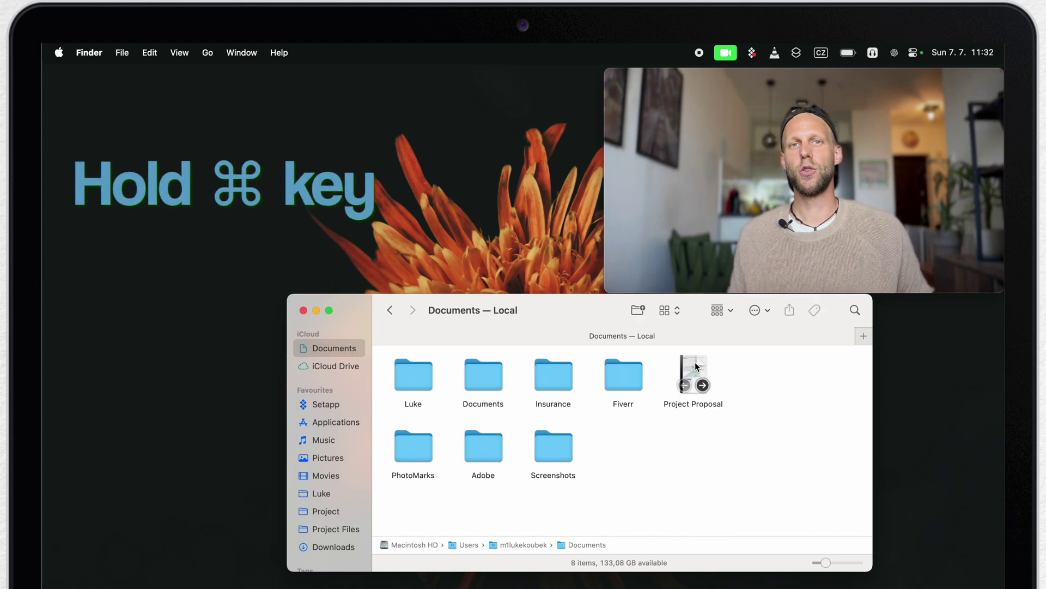
pyautogui.moveTo(695, 367); pyautogui.dragTo(331, 533)
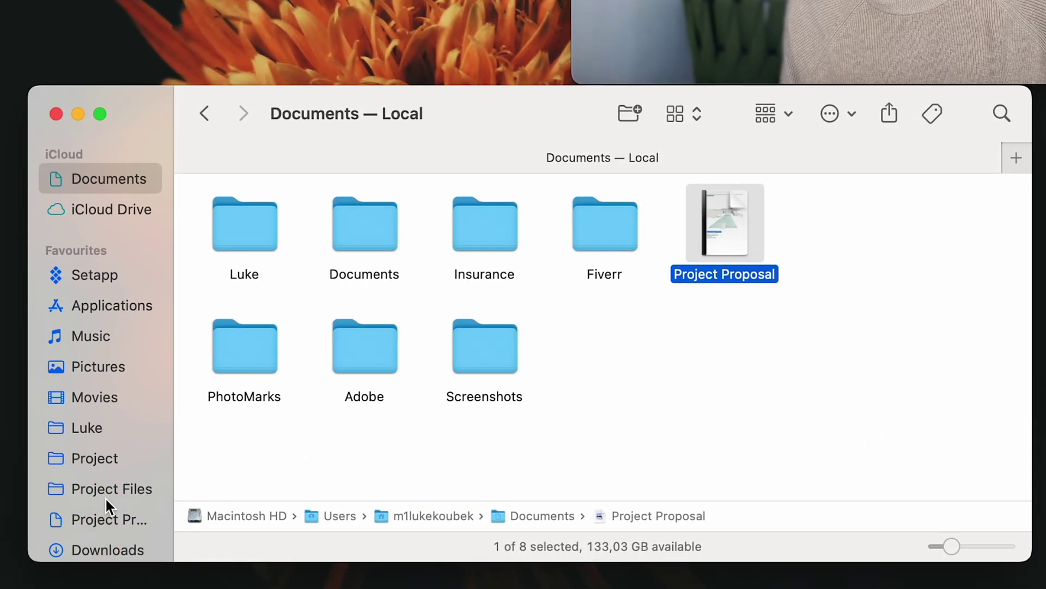
pyautogui.scroll(-2, 105, 496)
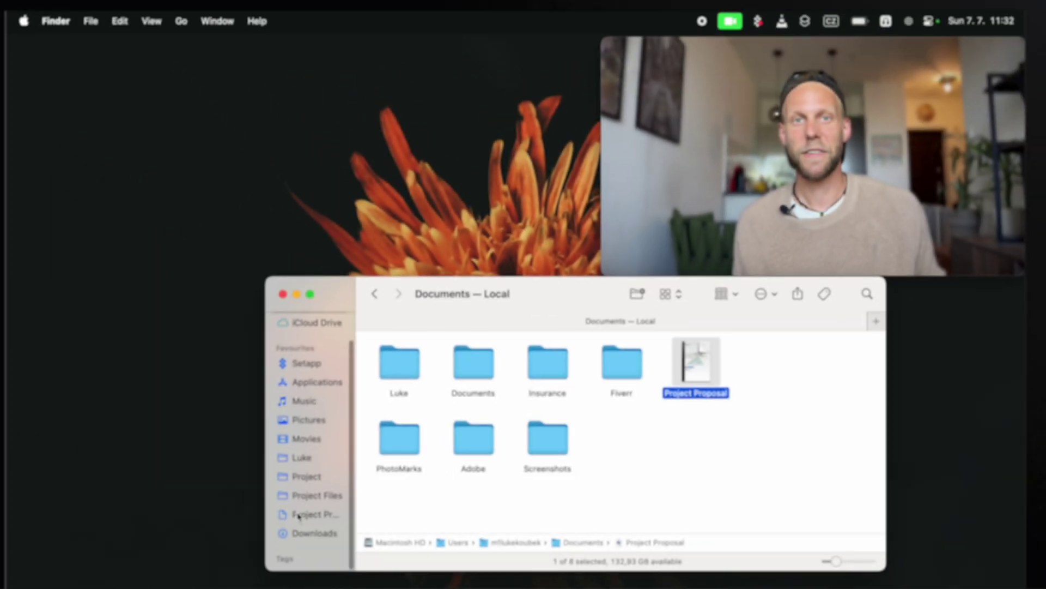
# Step: Open Project Proposal from its sidebar shortcut to test it, then close Preview
pyautogui.click(124, 473)
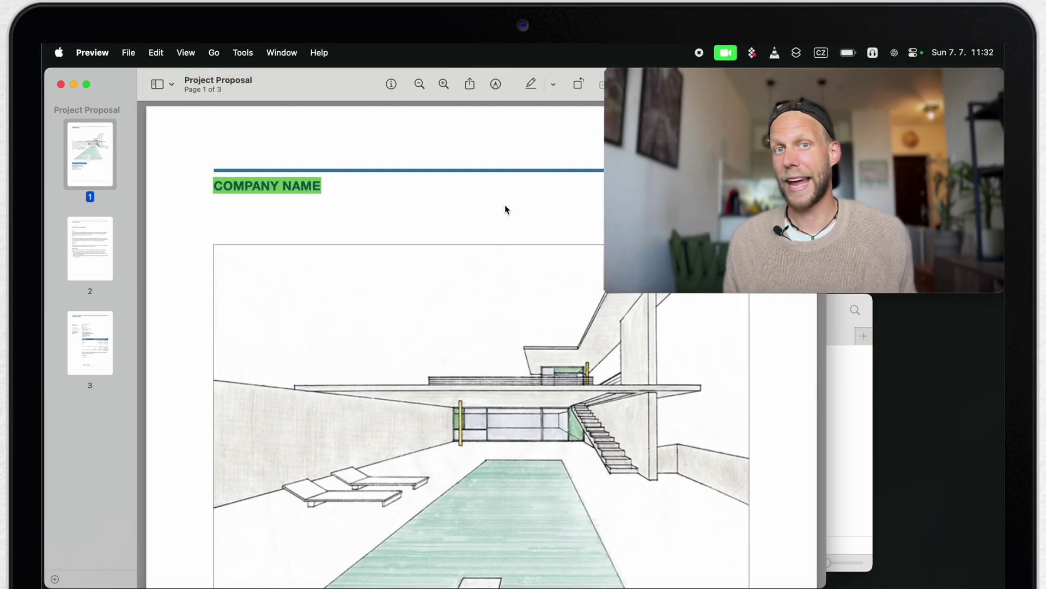
pyautogui.click(60, 84)
pyautogui.click(626, 444)
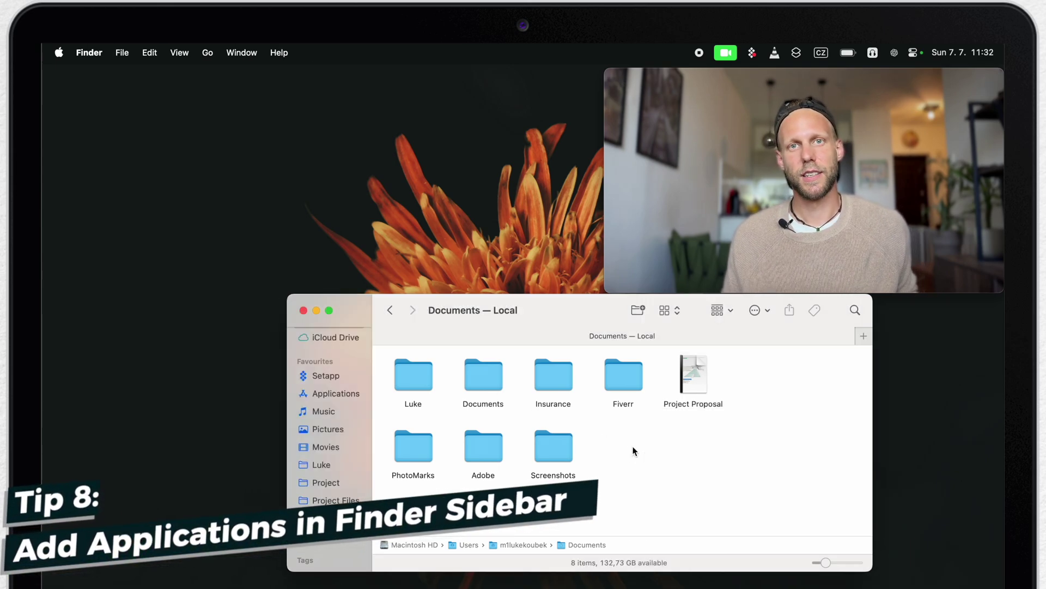
# Step: Pin Calculator from Applications in the sidebar between Setapp and Applications
pyautogui.click(325, 395)
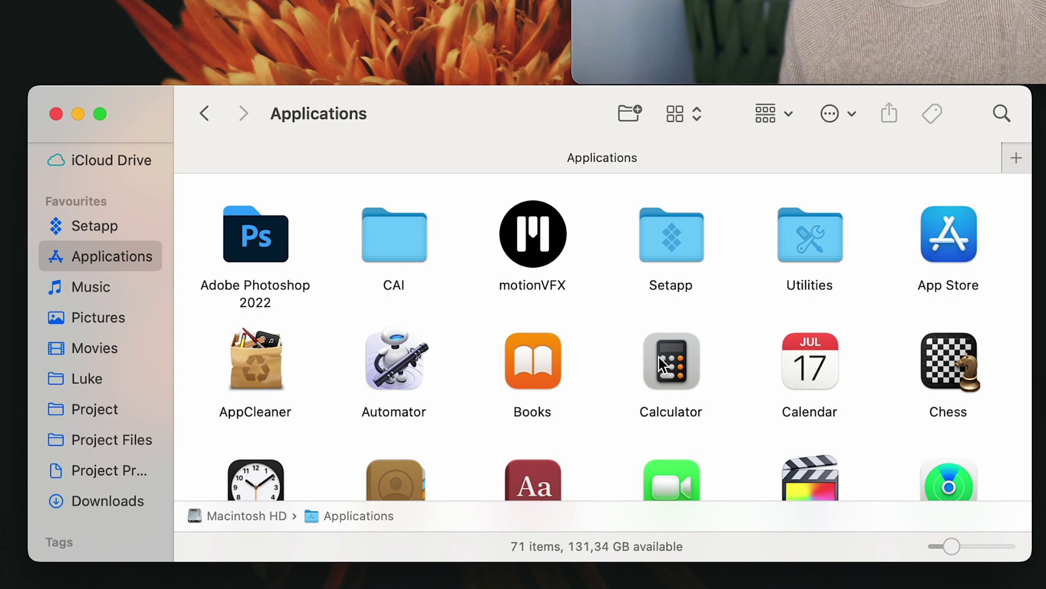
pyautogui.moveTo(659, 357); pyautogui.dragTo(131, 242)
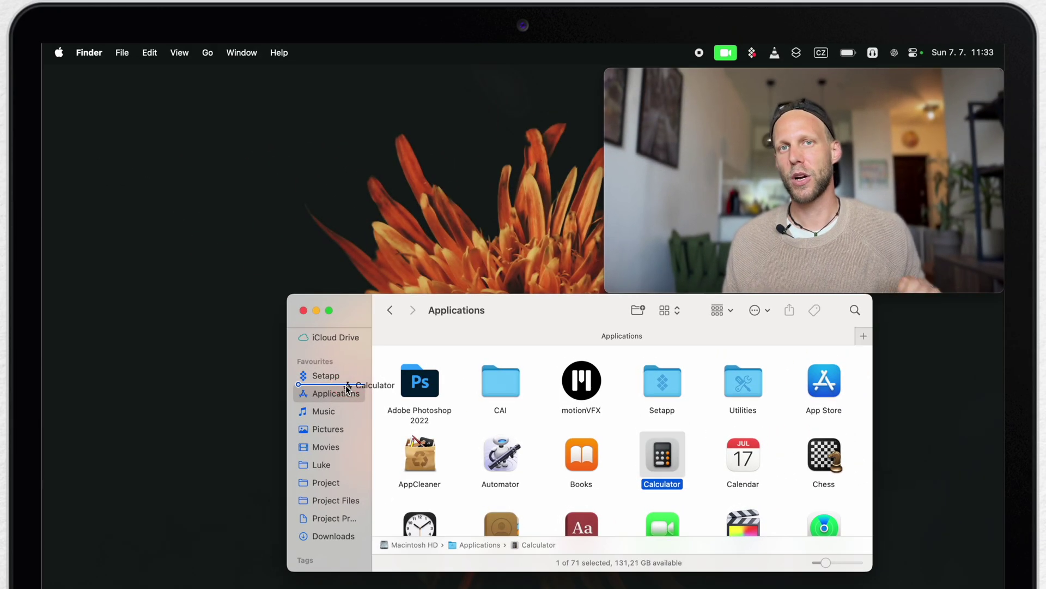
pyautogui.moveTo(347, 387); pyautogui.dragTo(346, 385)
# Step: Test-launch Calculator from the sidebar, close it, then add it to the window toolbar
pyautogui.click(322, 394)
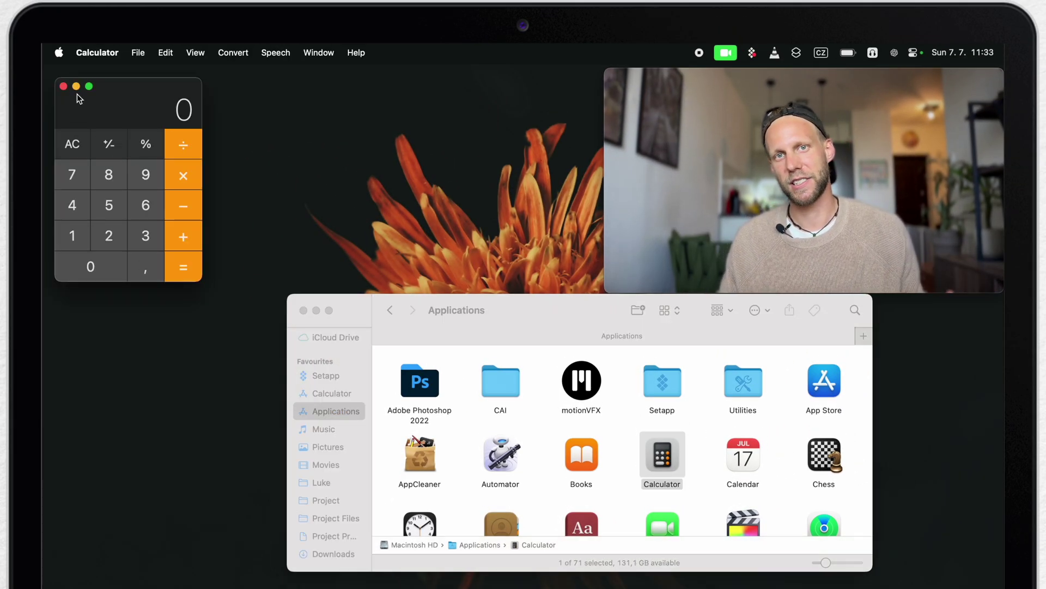
pyautogui.click(64, 86)
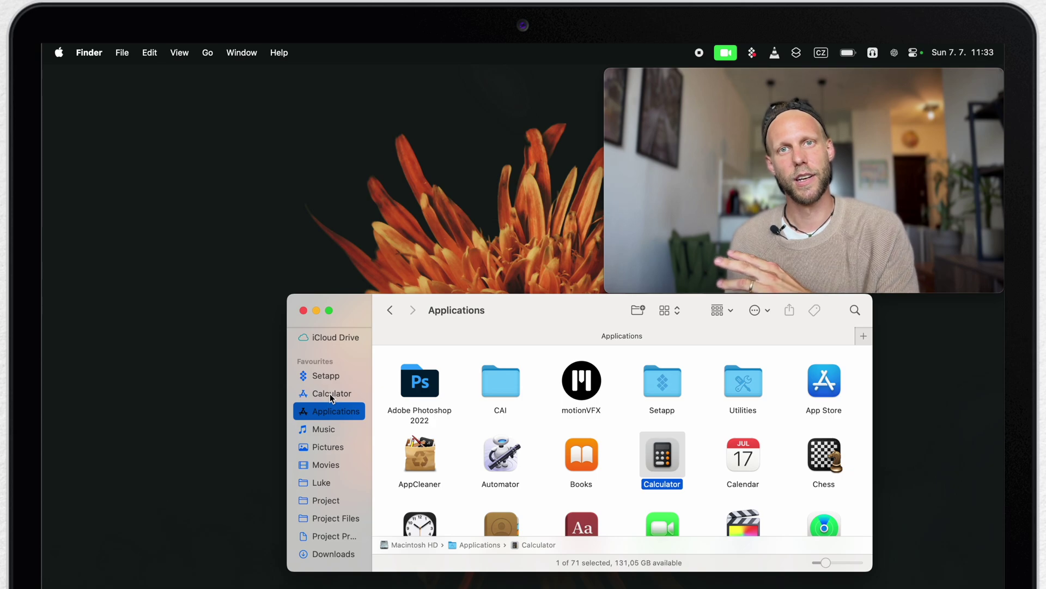
pyautogui.moveTo(330, 394); pyautogui.dragTo(531, 354)
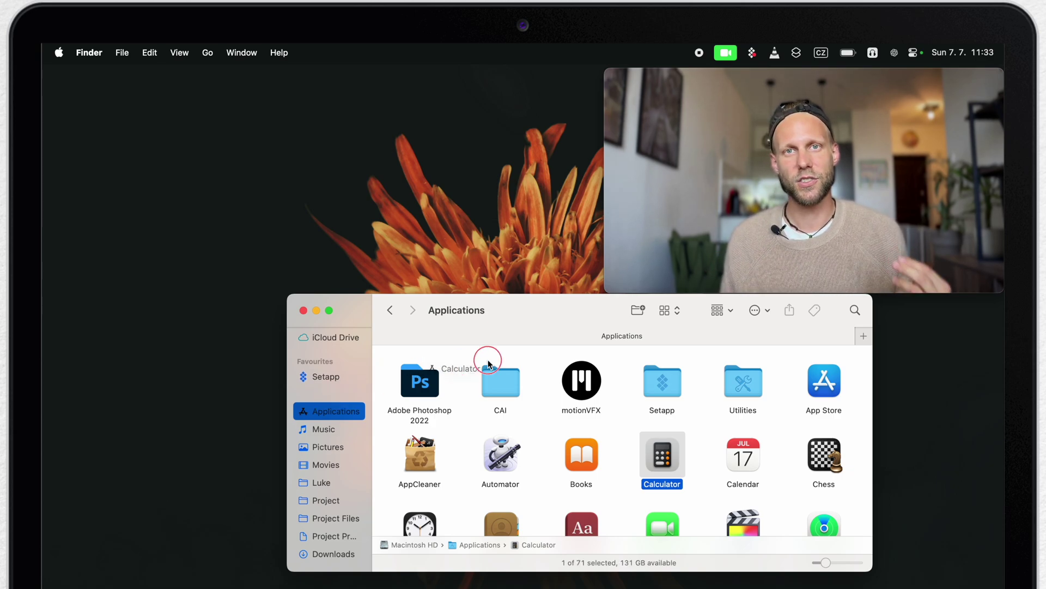
pyautogui.moveTo(646, 309); pyautogui.dragTo(645, 312)
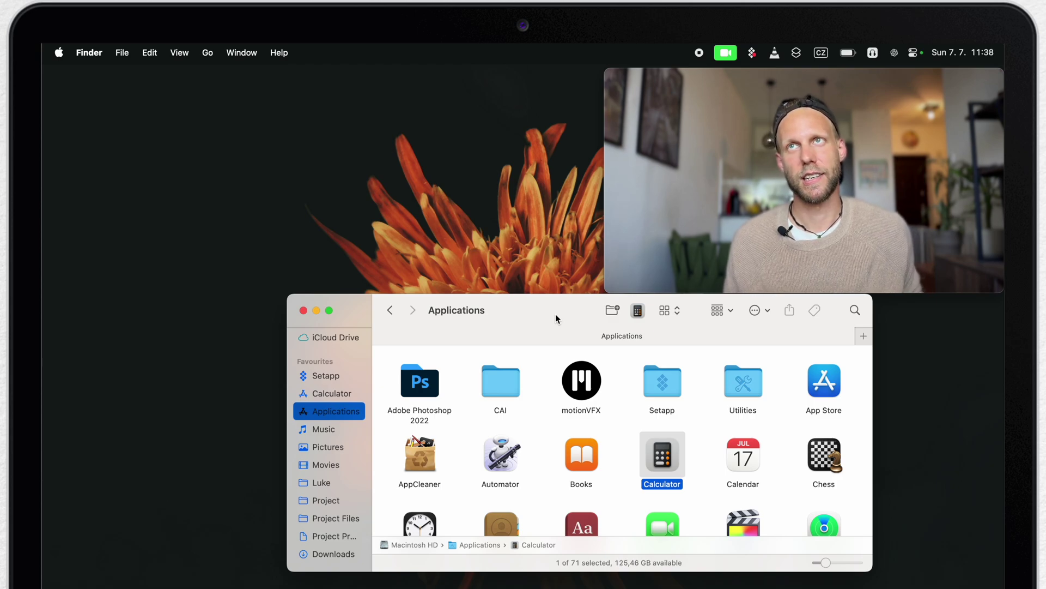
# Step: Expand the sidebar Tags and browse the Red, Project B, then Project A tagged files
pyautogui.scroll(-3, 331, 463)
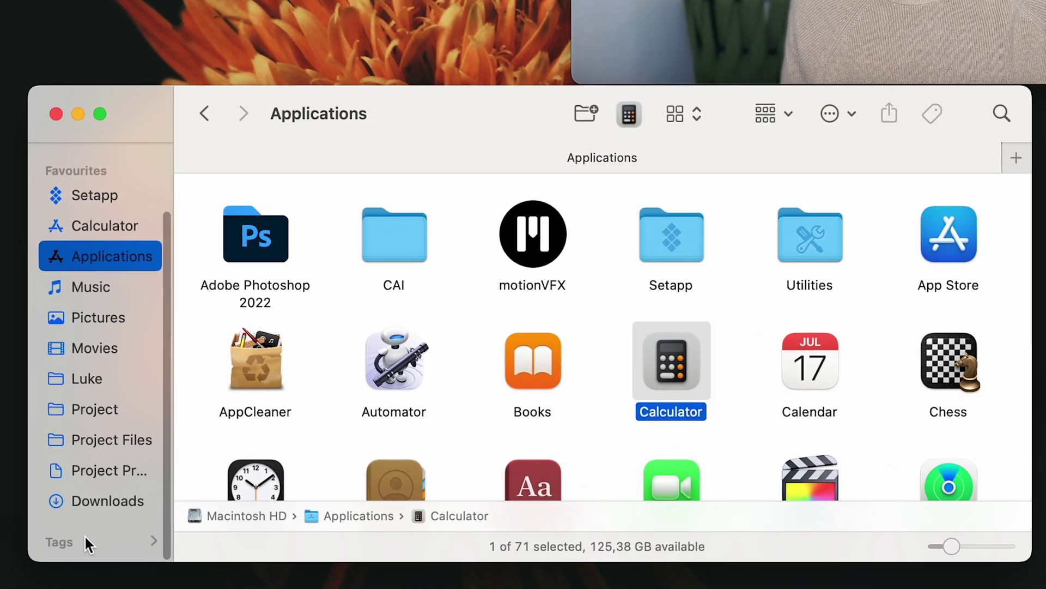
pyautogui.click(153, 540)
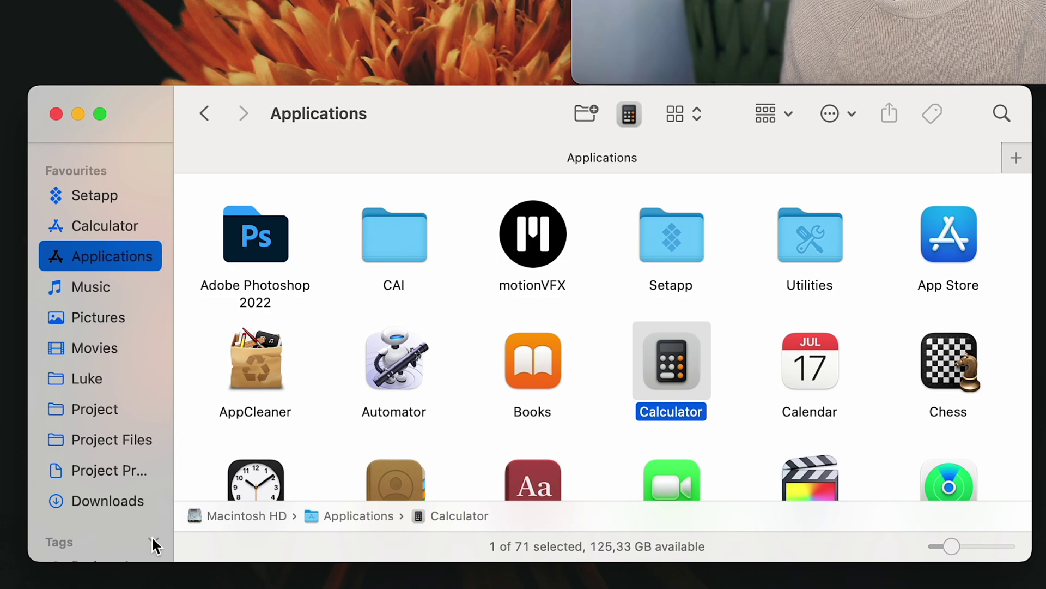
pyautogui.scroll(-3, 152, 535)
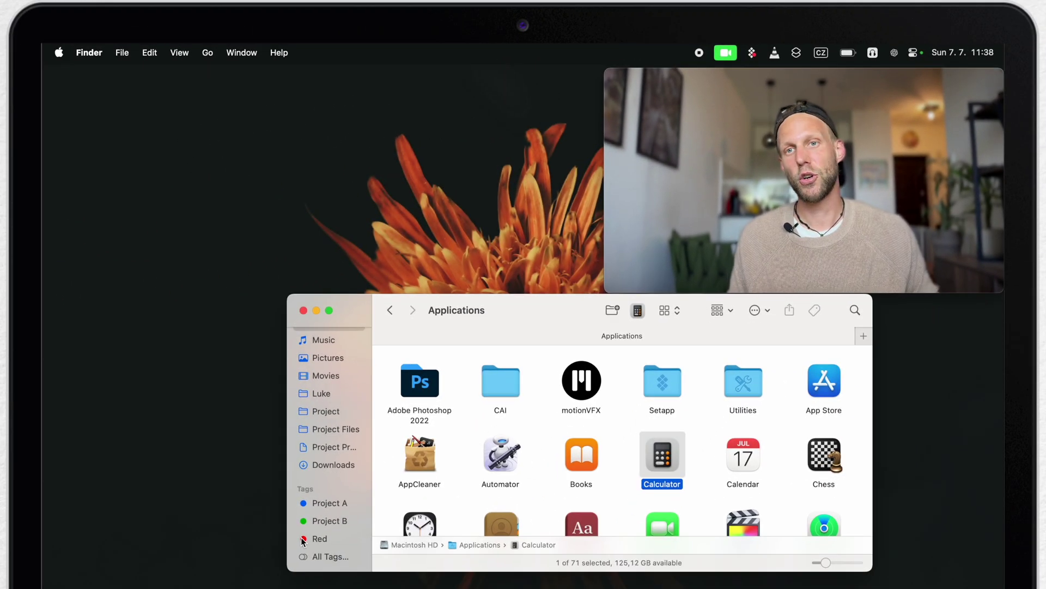
pyautogui.click(320, 539)
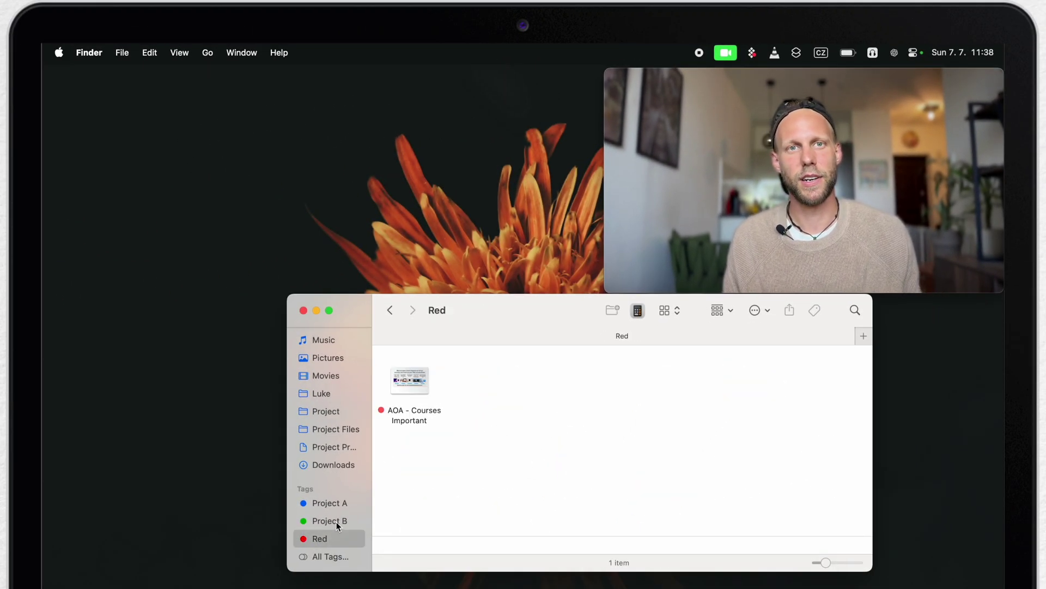
pyautogui.click(331, 521)
pyautogui.click(330, 503)
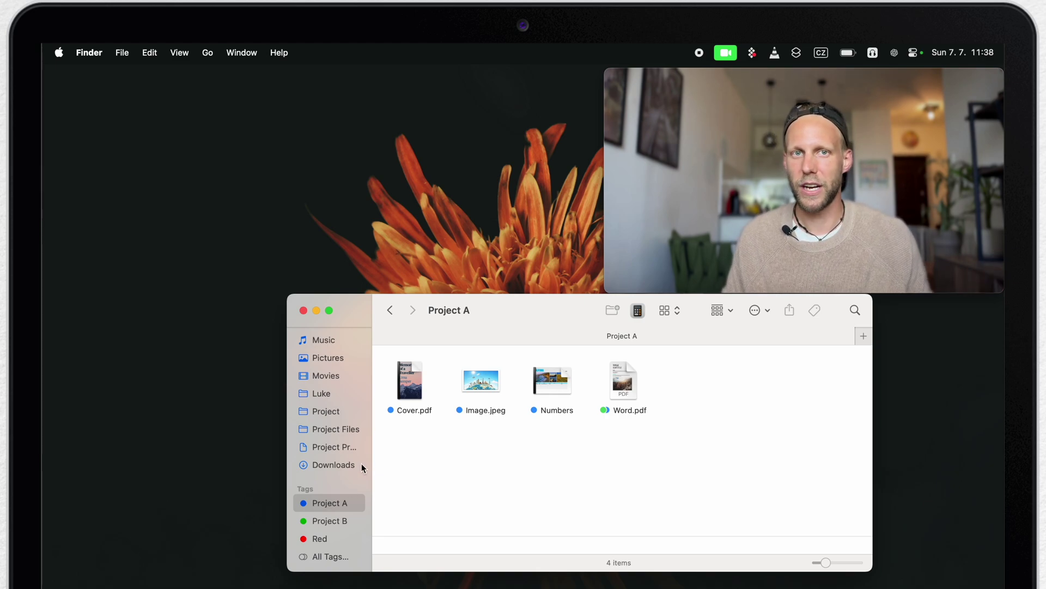
# Step: Give Pages - Important Links in the Project folder a red tag and confirm it under Red
pyautogui.click(325, 415)
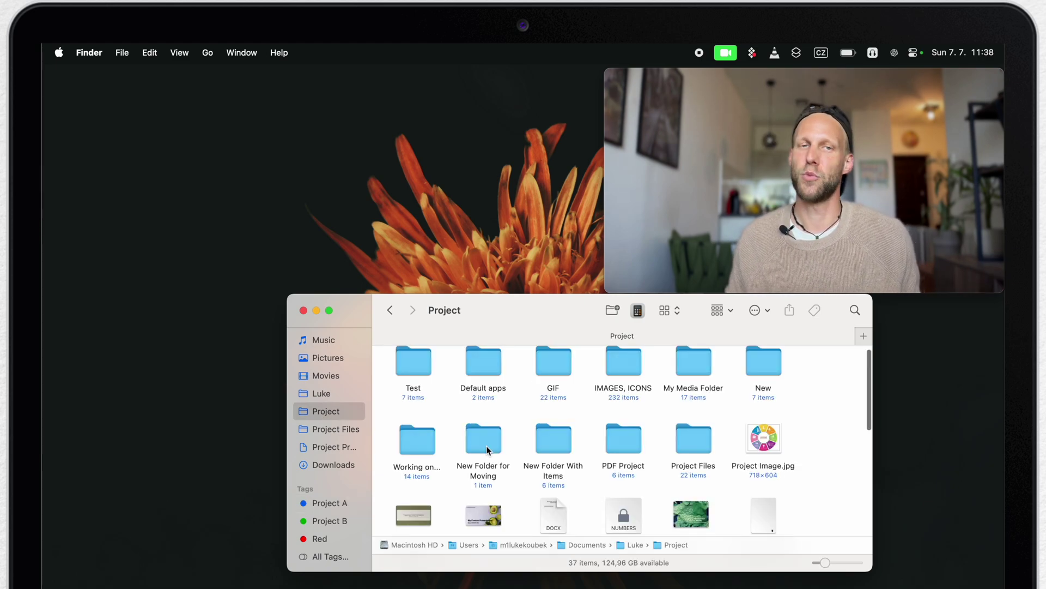
pyautogui.scroll(-5, 487, 446)
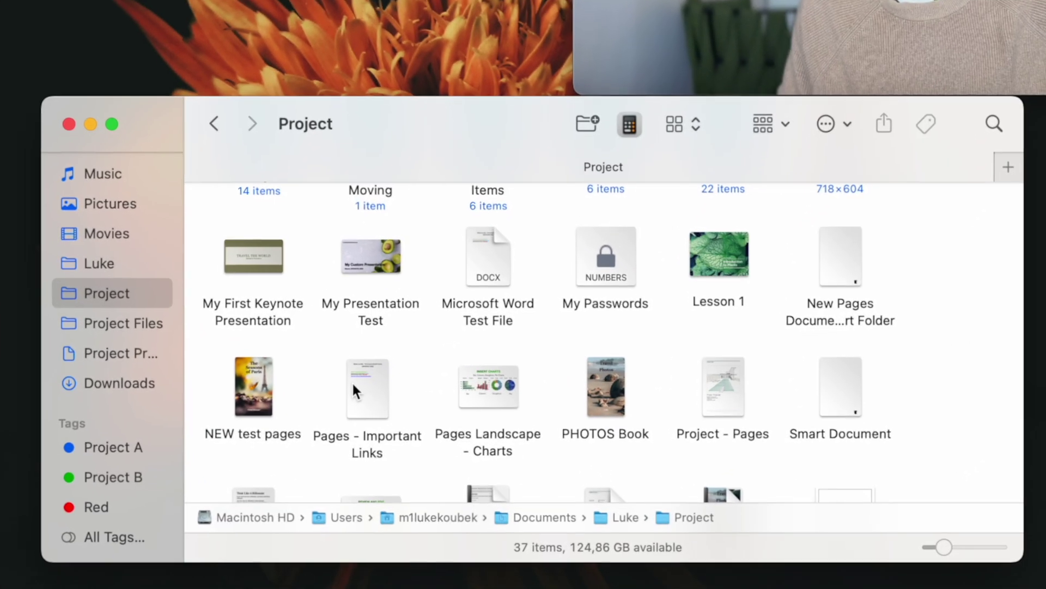
pyautogui.click(352, 384)
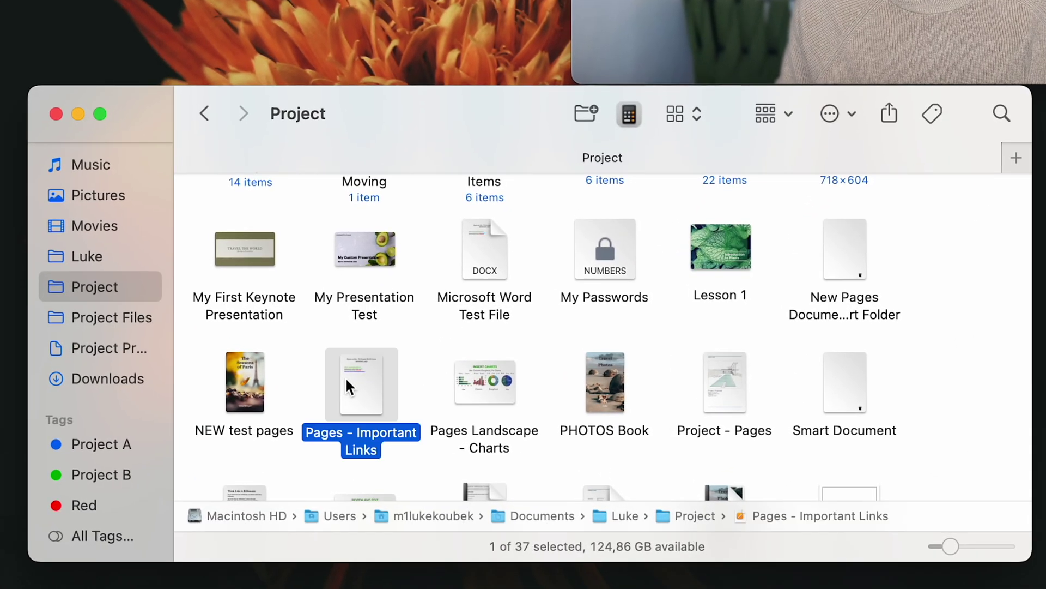
pyautogui.rightClick(353, 385)
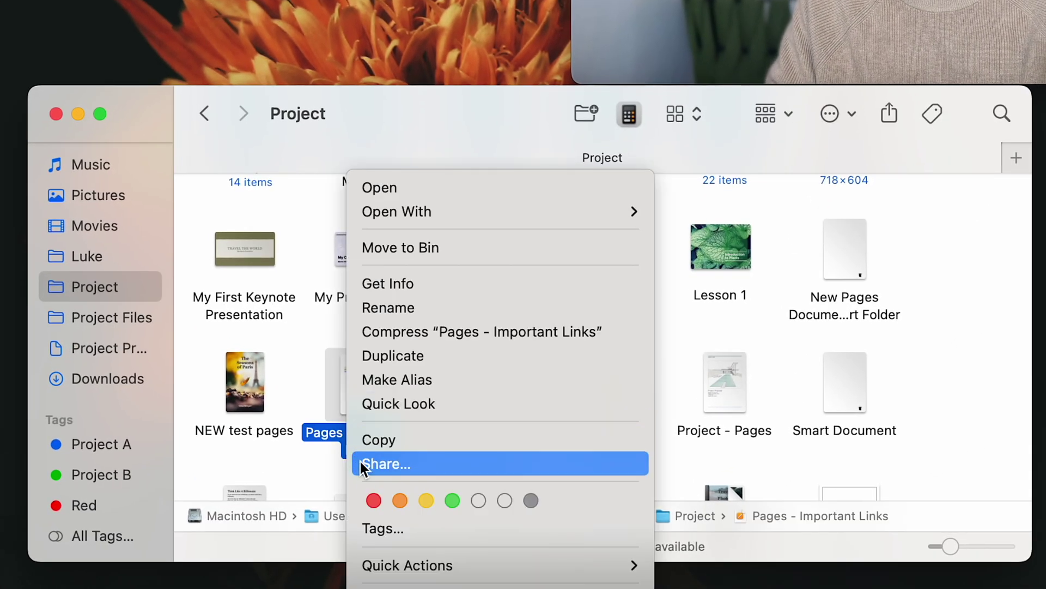
pyautogui.click(372, 501)
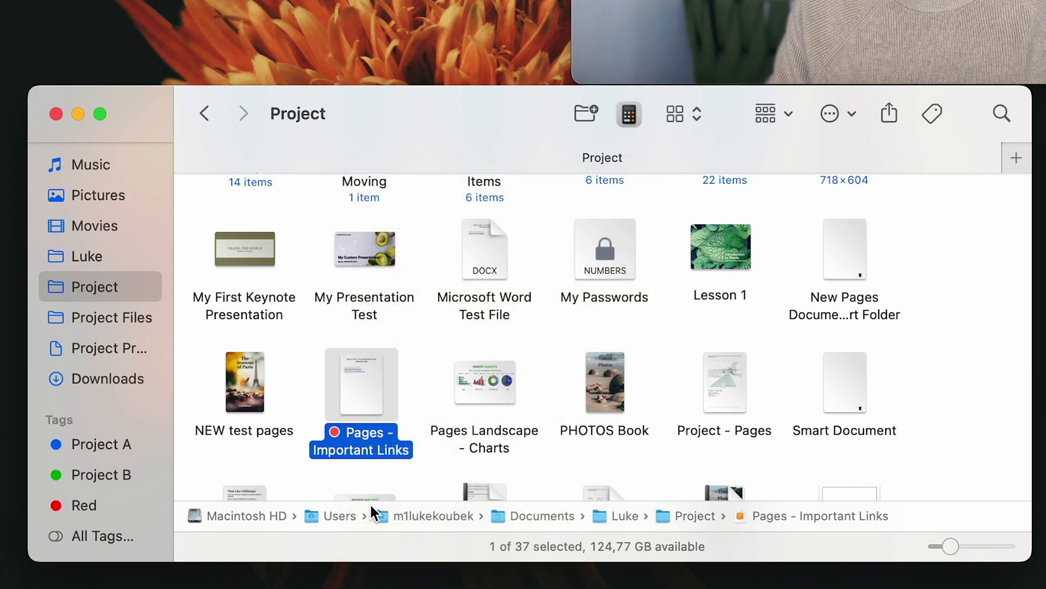
pyautogui.click(77, 505)
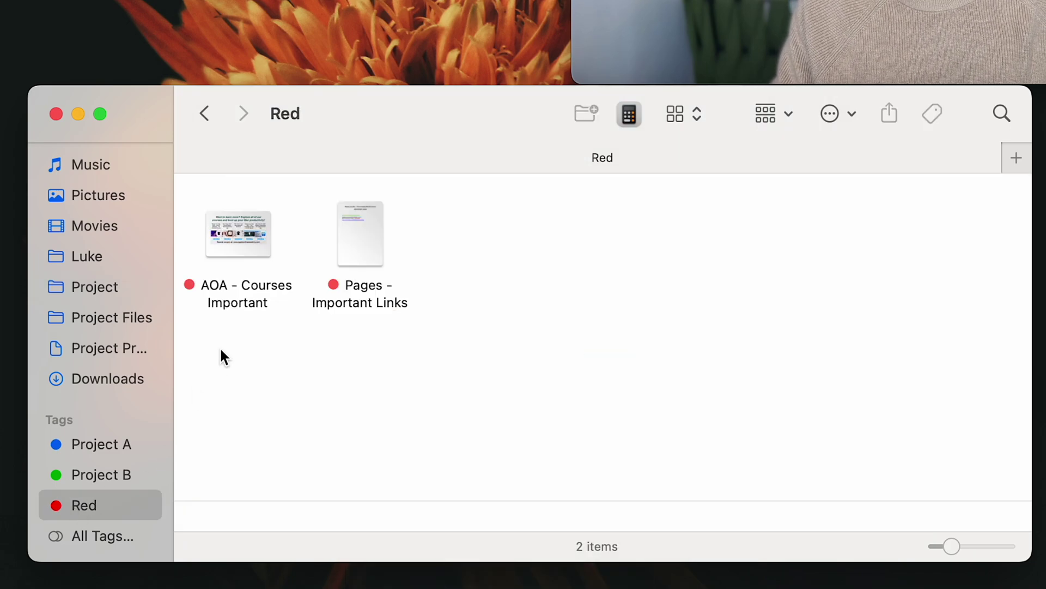
pyautogui.click(361, 237)
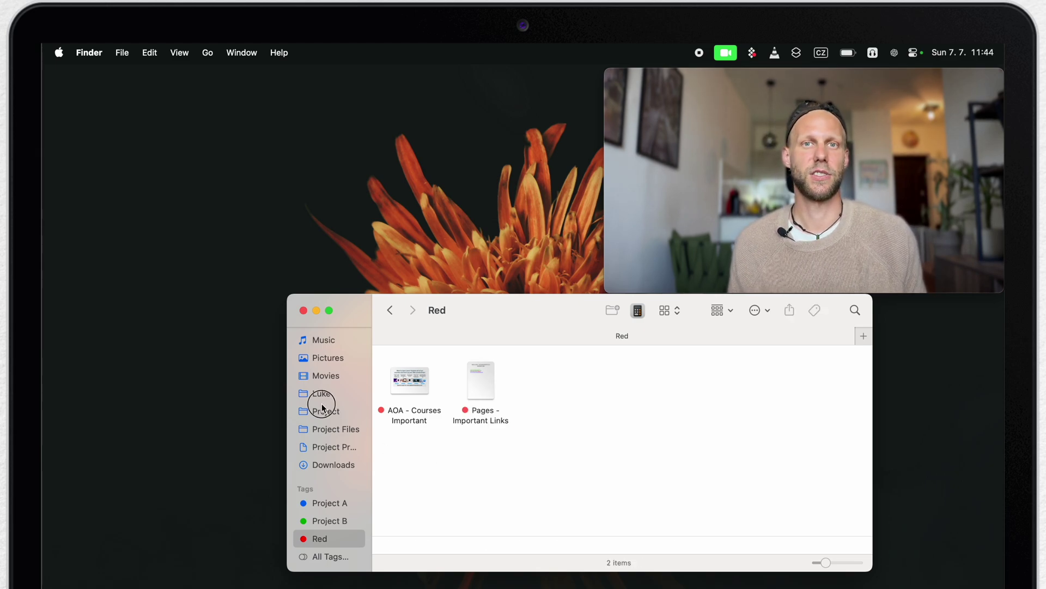
# Step: Search This Mac for files whose contents contain "document"
pyautogui.click(322, 408)
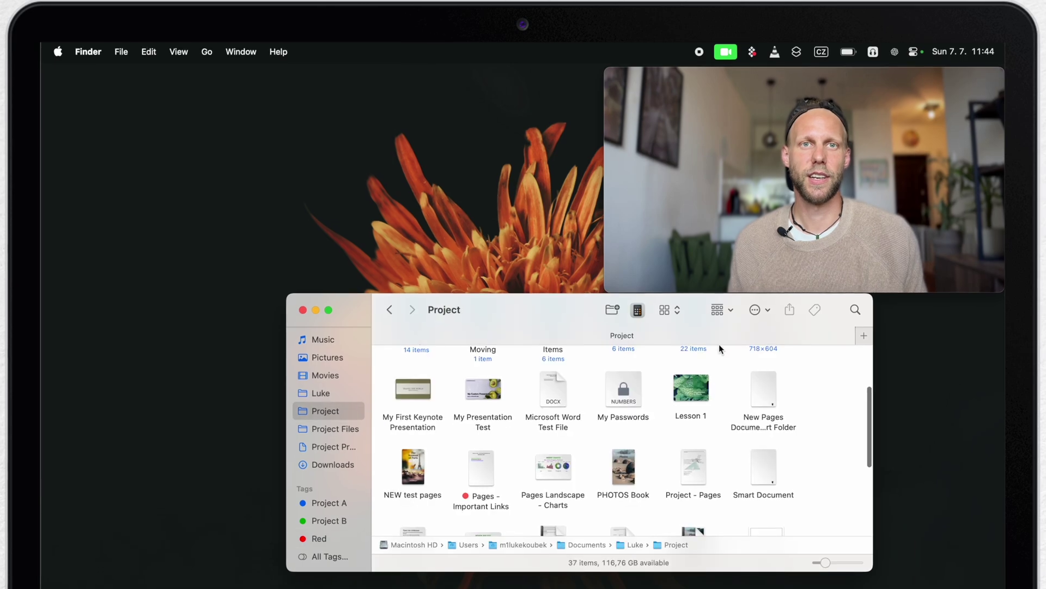
pyautogui.click(855, 311)
pyautogui.write('document')
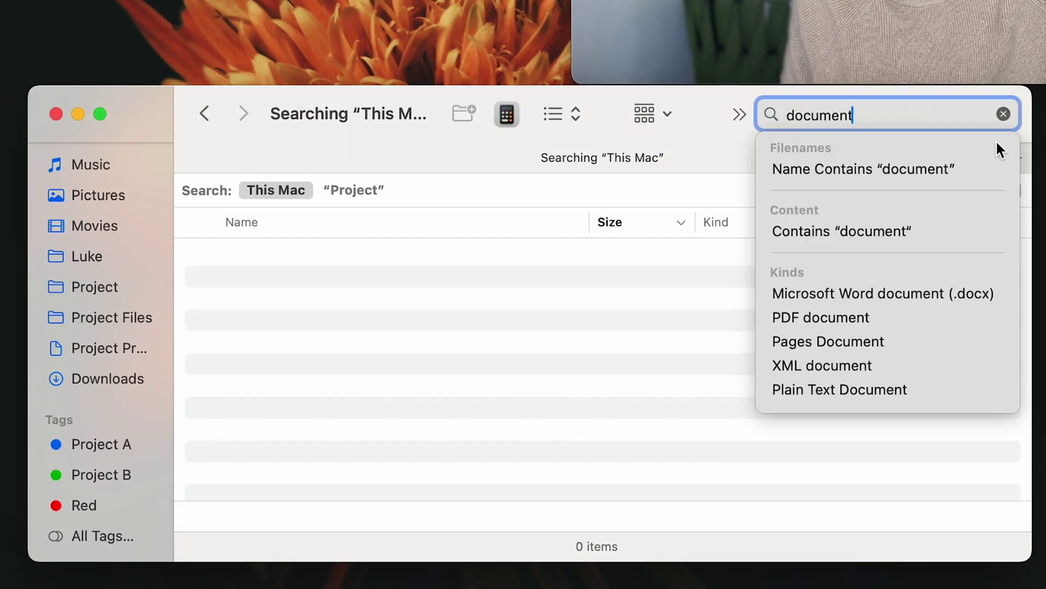
pyautogui.click(904, 240)
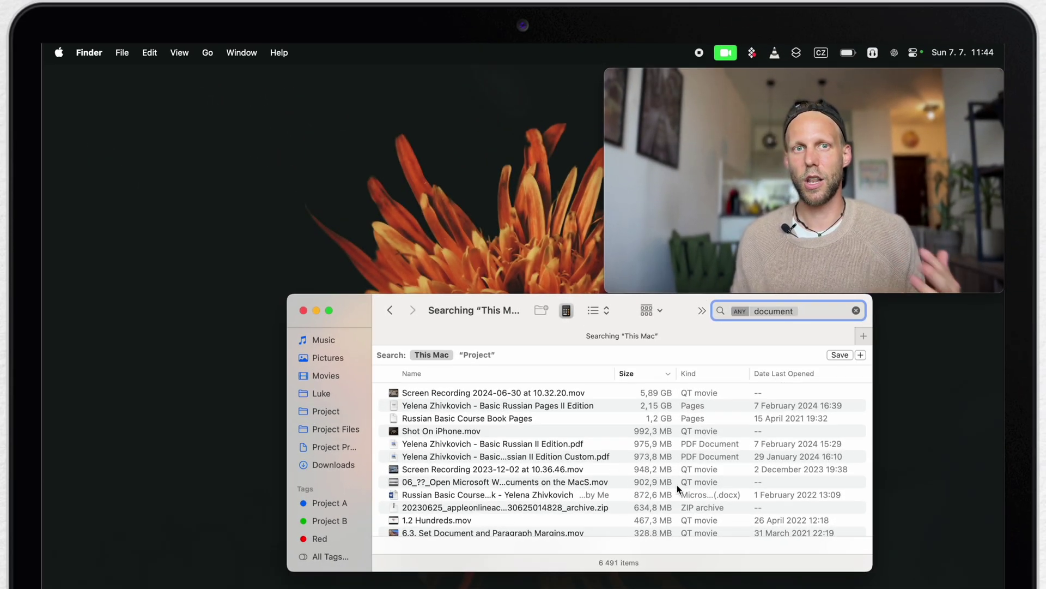
pyautogui.scroll(-10, 677, 485)
pyautogui.scroll(10, 677, 486)
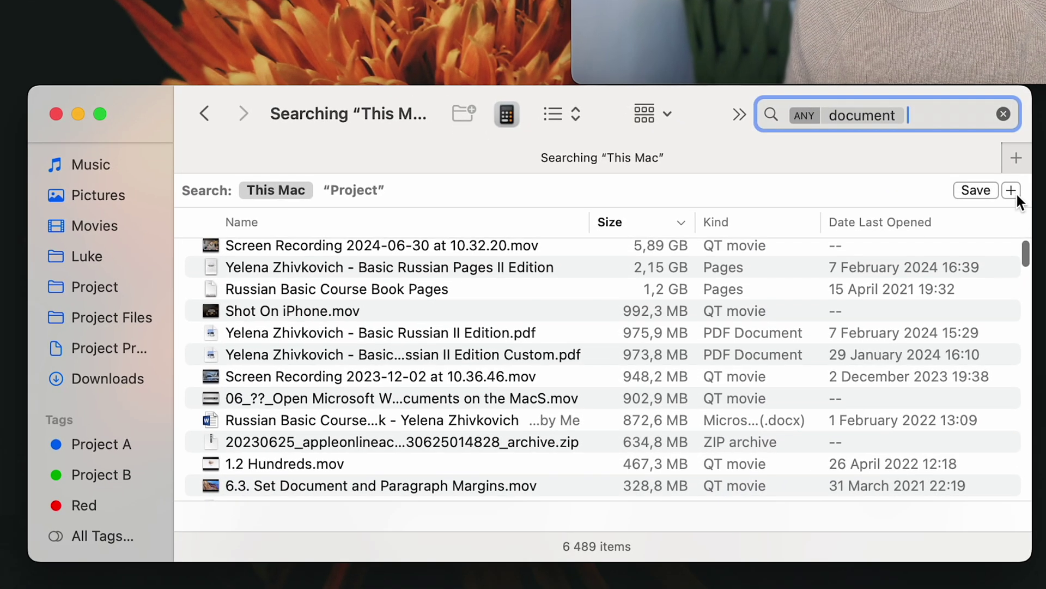
# Step: Add a criterion limiting results to last modified date within the last 30 days
pyautogui.click(1015, 192)
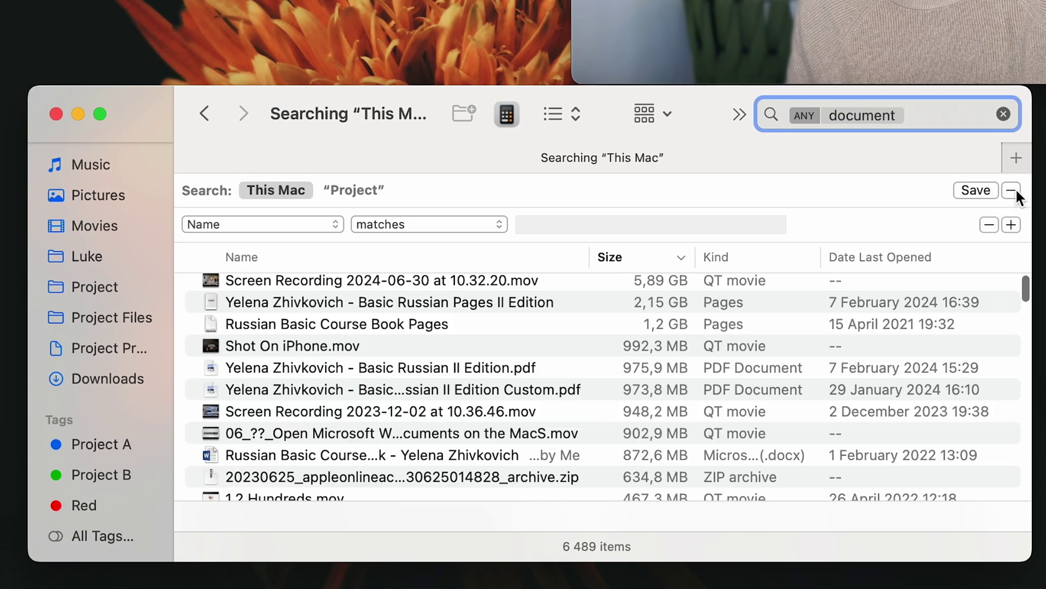
pyautogui.click(320, 226)
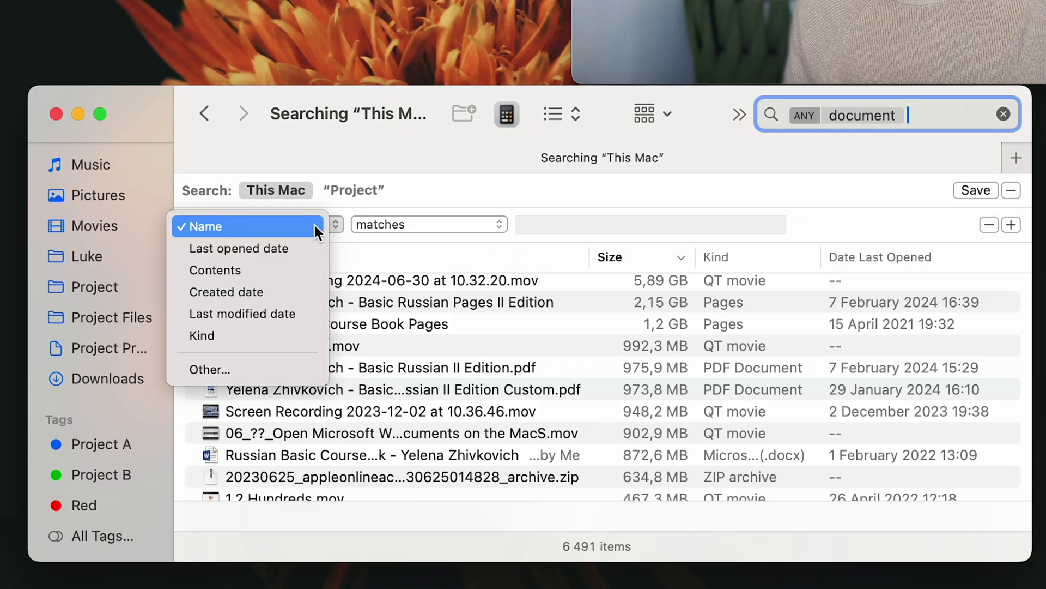
pyautogui.click(238, 311)
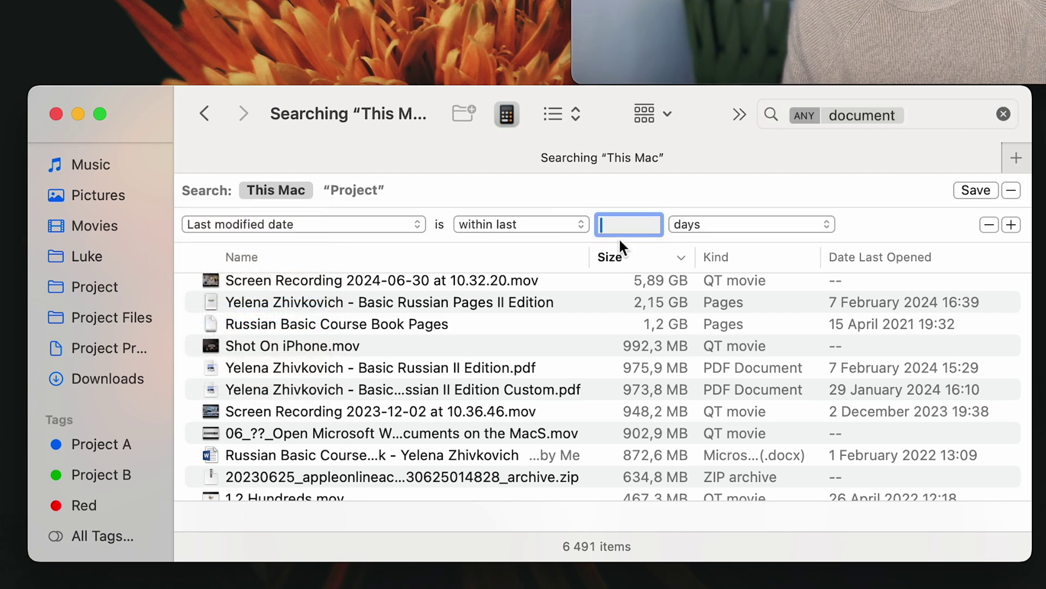
pyautogui.write('30')
pyautogui.press('Return')
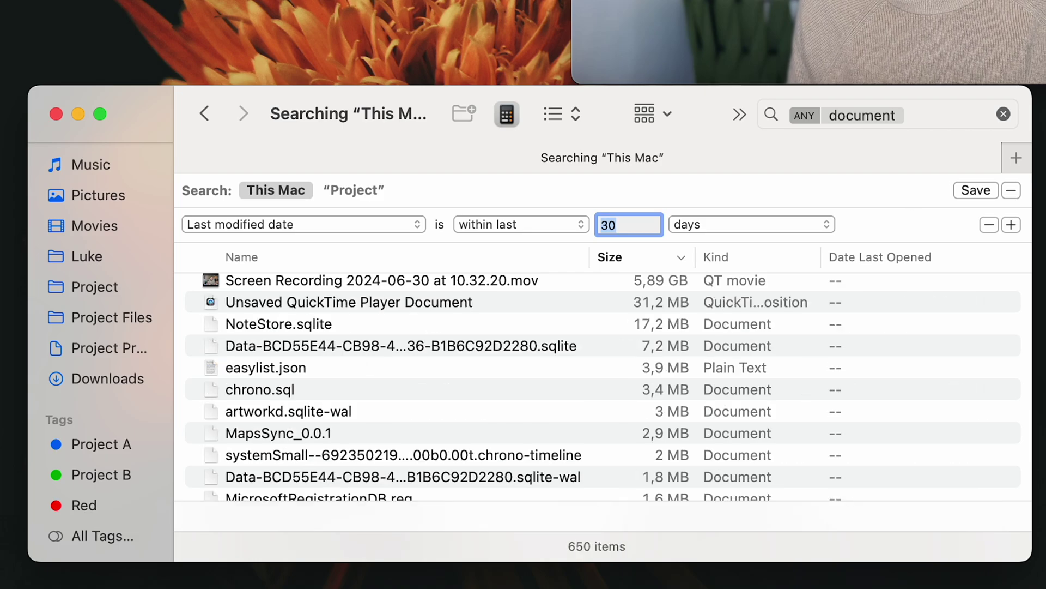
pyautogui.scroll(-10, 816, 407)
pyautogui.scroll(10, 817, 415)
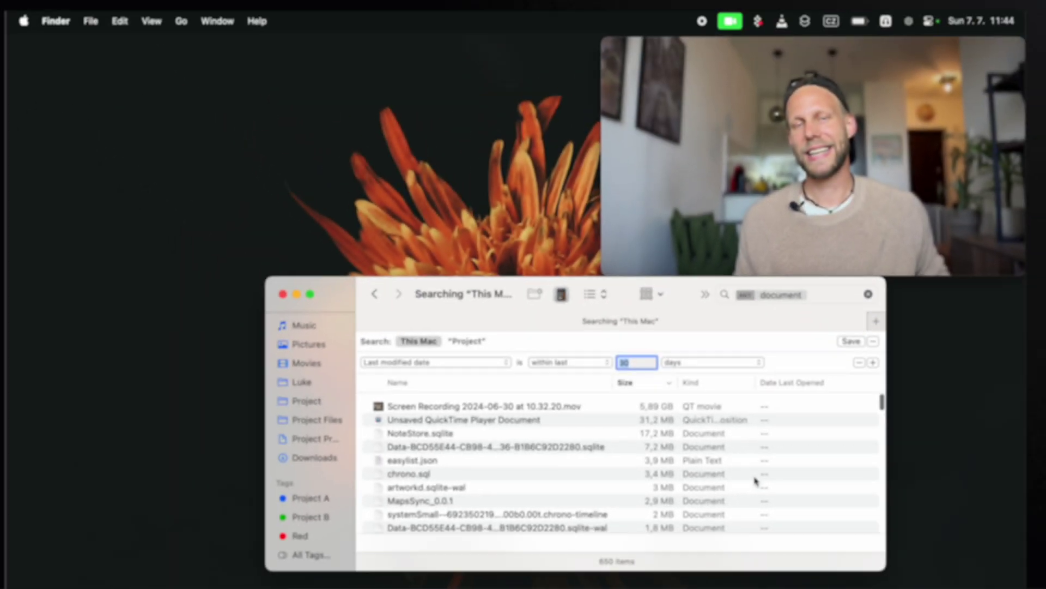
# Step: Save the search as the "Recent Documents" smart folder, added to the sidebar
pyautogui.click(839, 355)
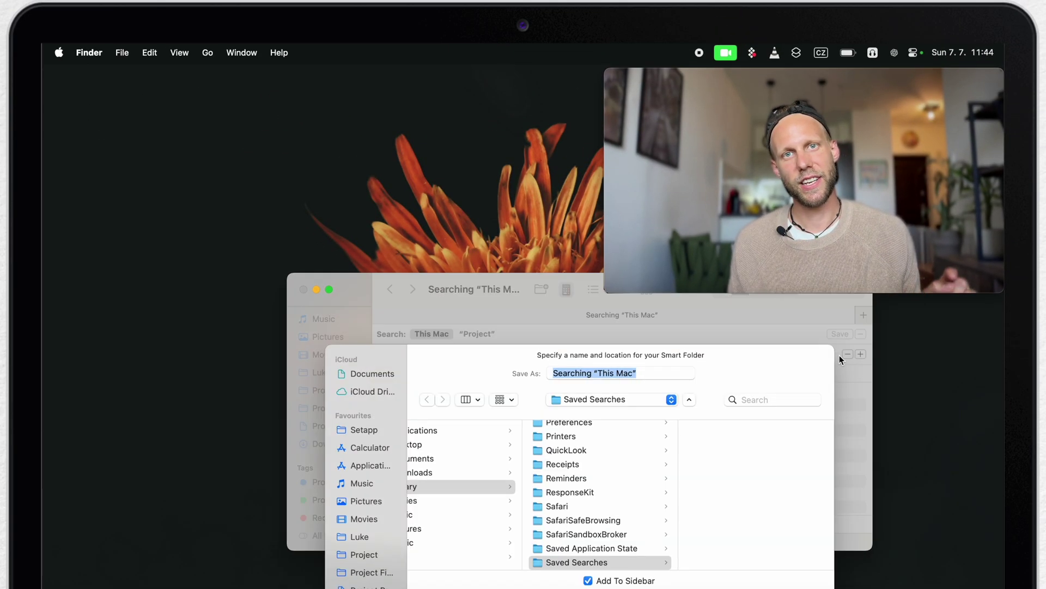
pyautogui.write('Recent Documents')
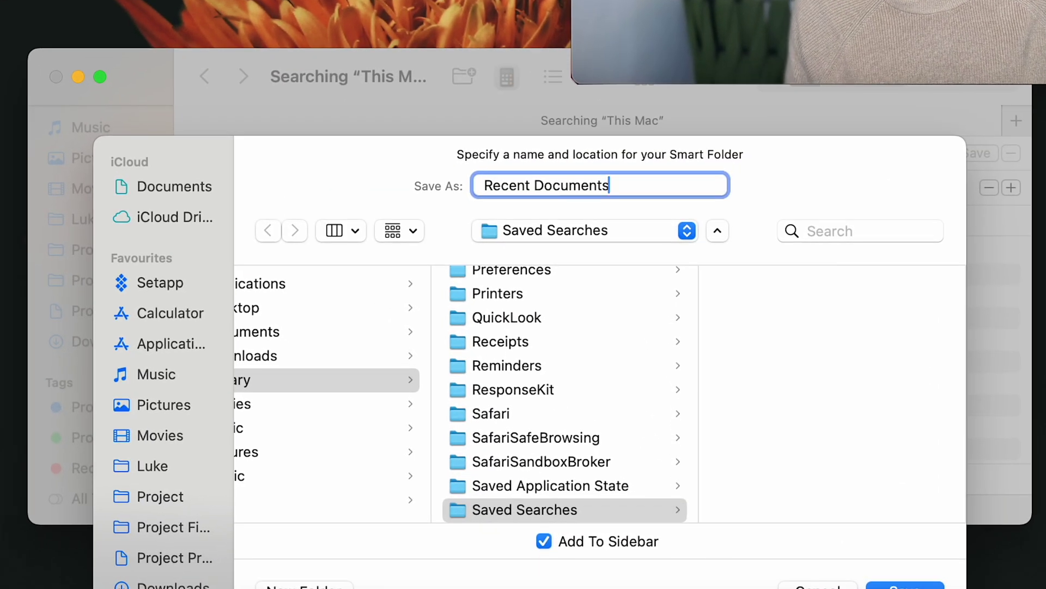
pyautogui.press('Return')
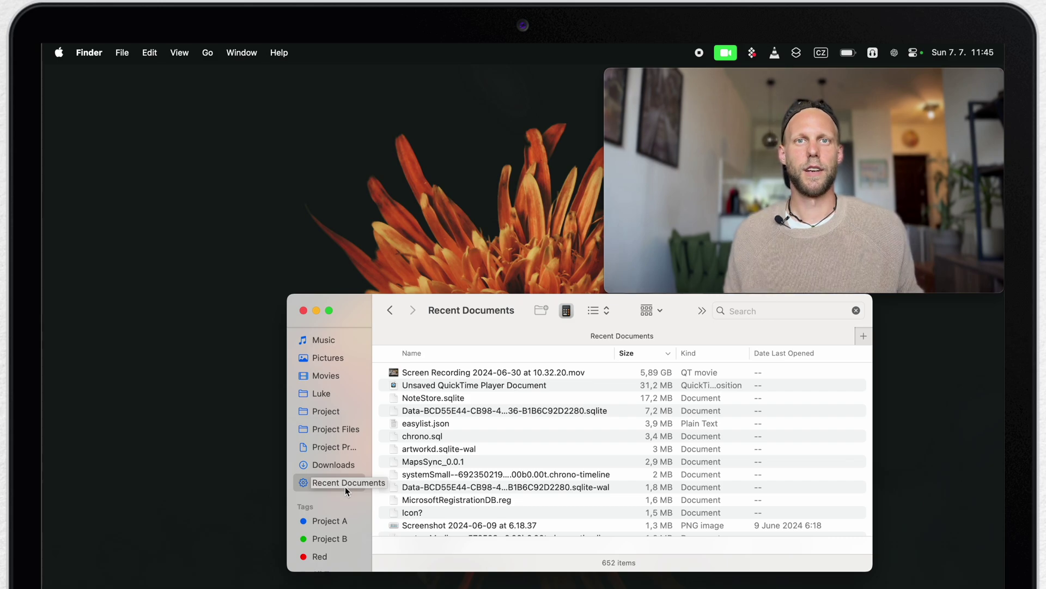
pyautogui.scroll(-1, 345, 486)
pyautogui.scroll(5, 345, 486)
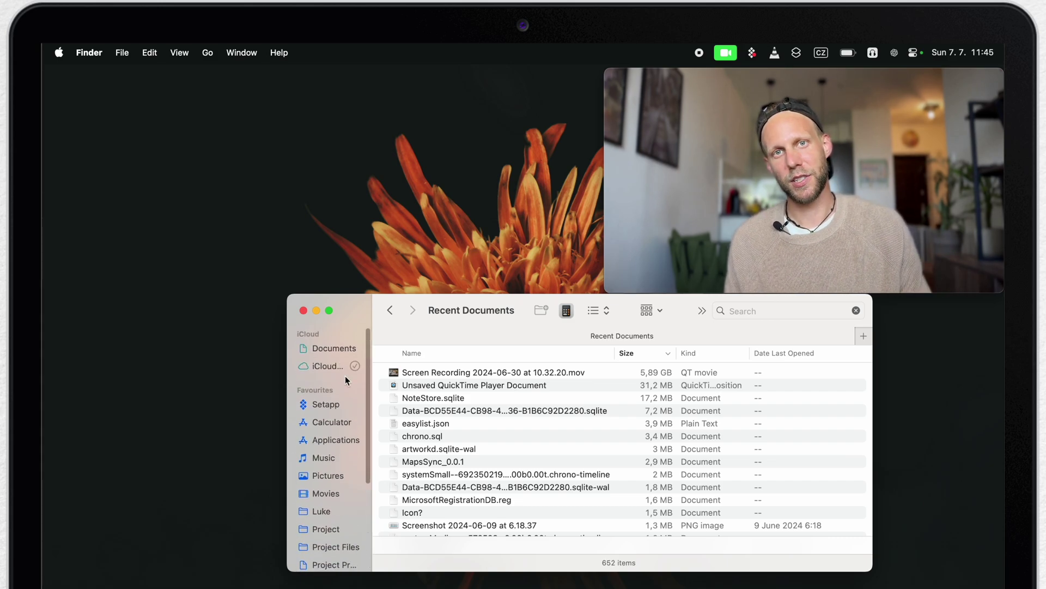
pyautogui.scroll(-3, 327, 462)
pyautogui.scroll(3, 327, 461)
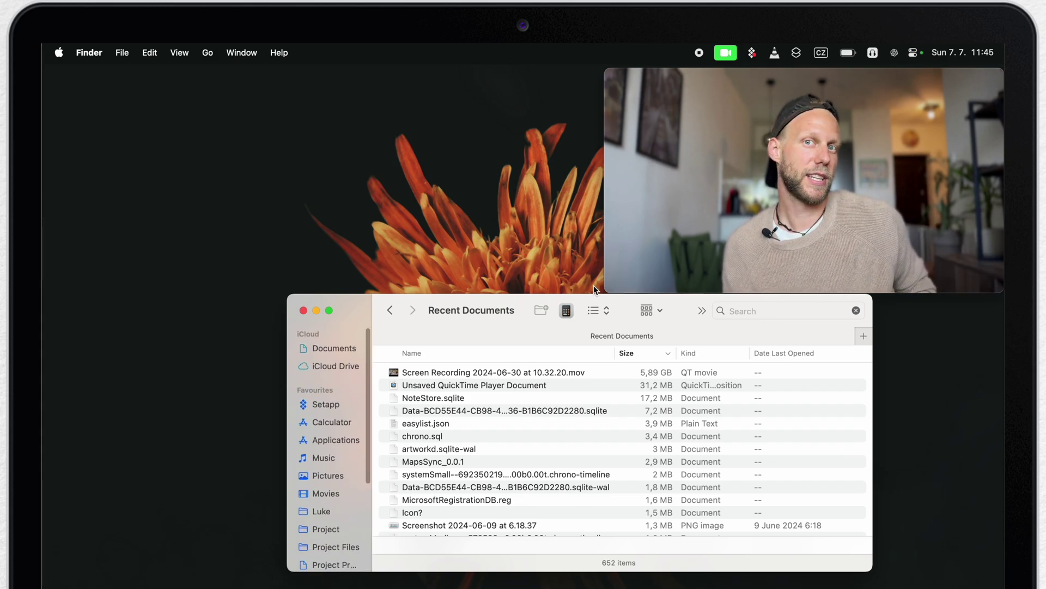